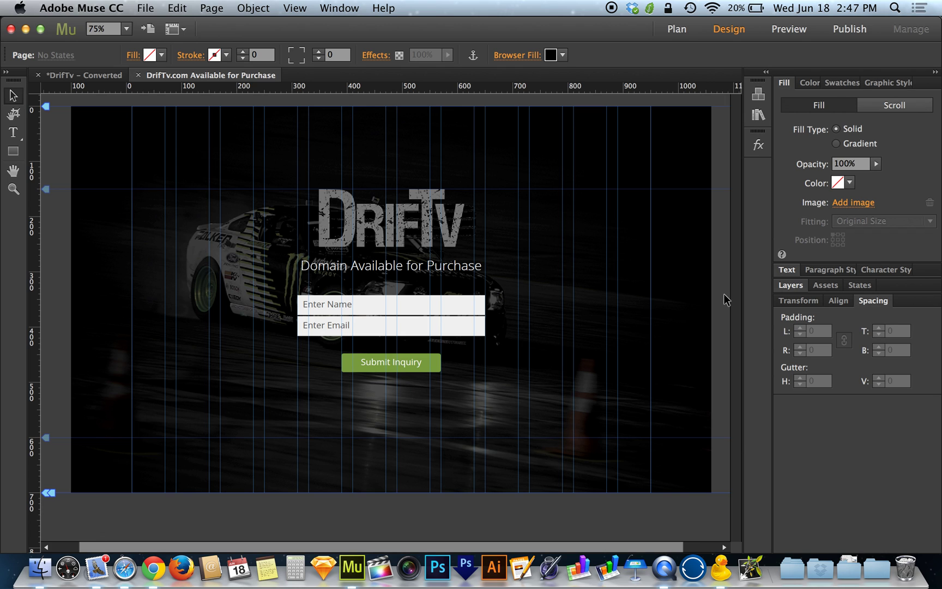
- Look over the JustHost cPanel page in the browser
key(ctrl+Left)
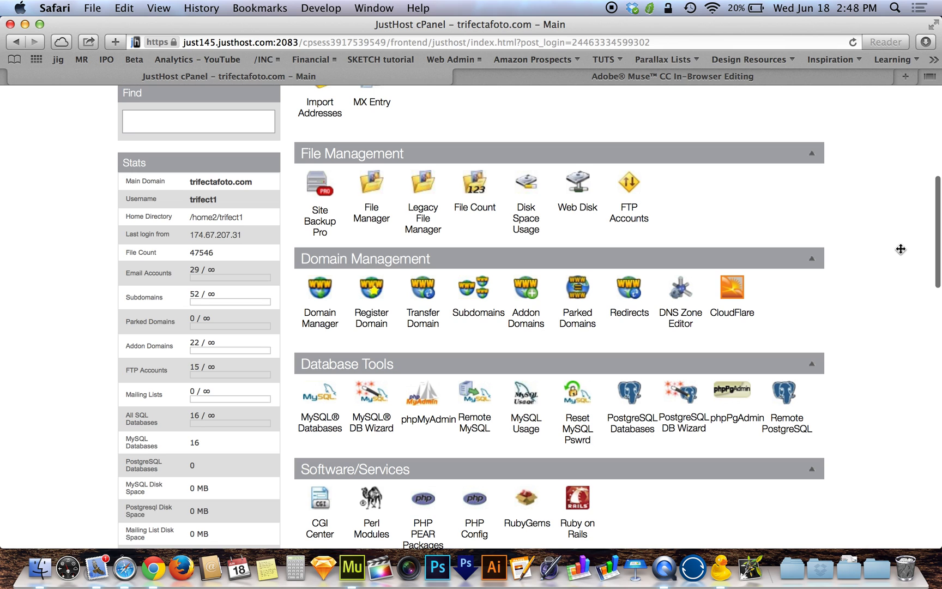
scroll(901, 249, up, 10)
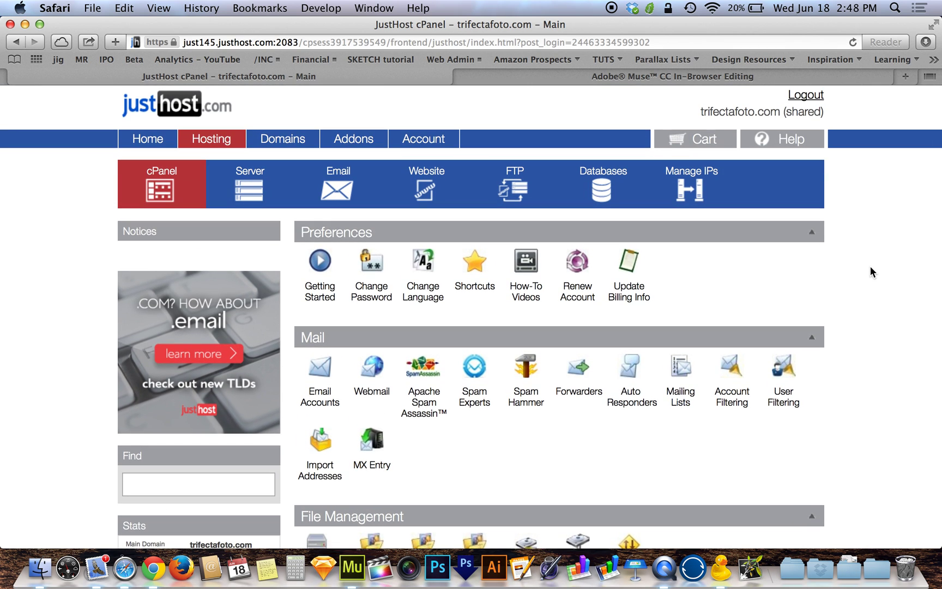
scroll(871, 266, down, 5)
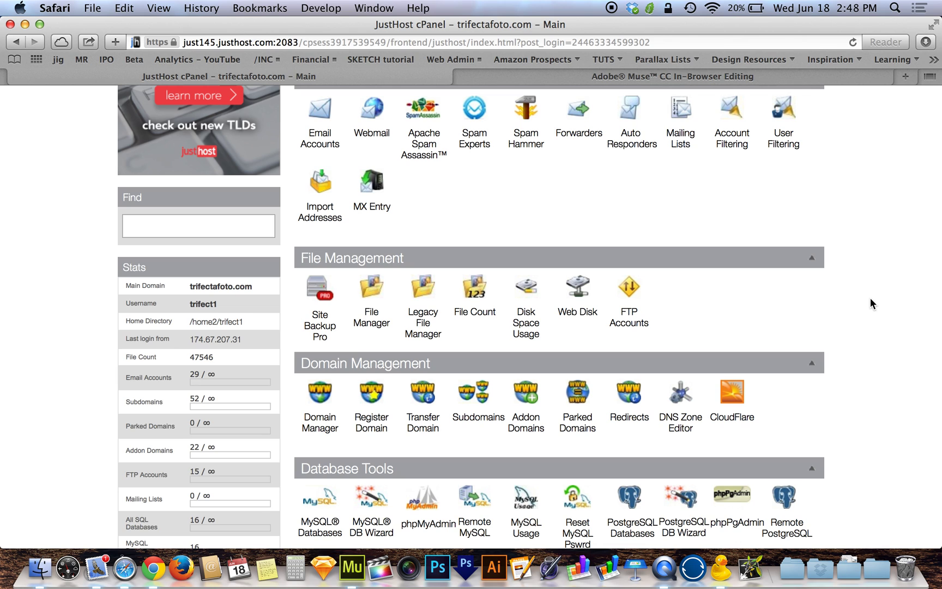
scroll(871, 298, down, 1)
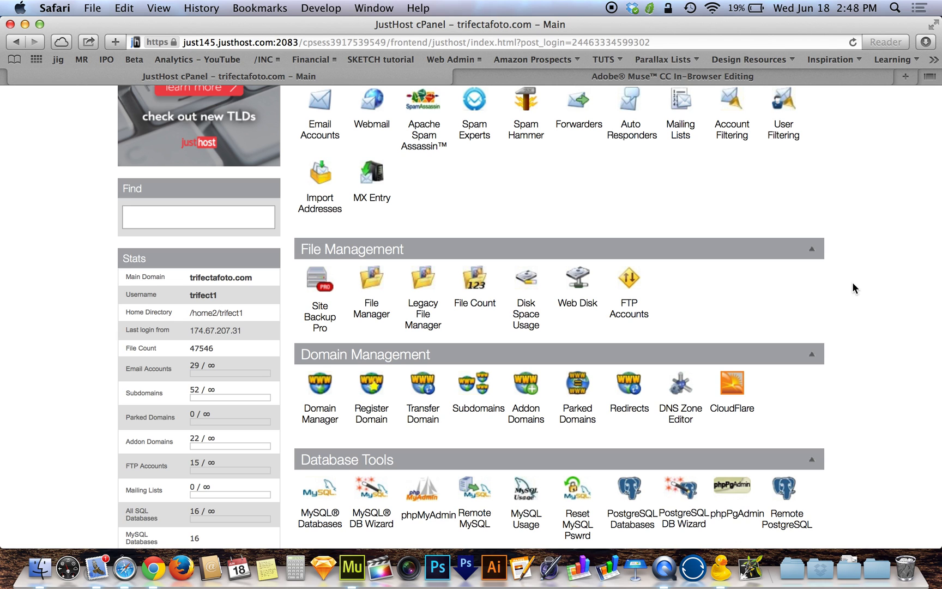
- Confirm the Muse site properties with in-browser editing turned on
key(ctrl+Right)
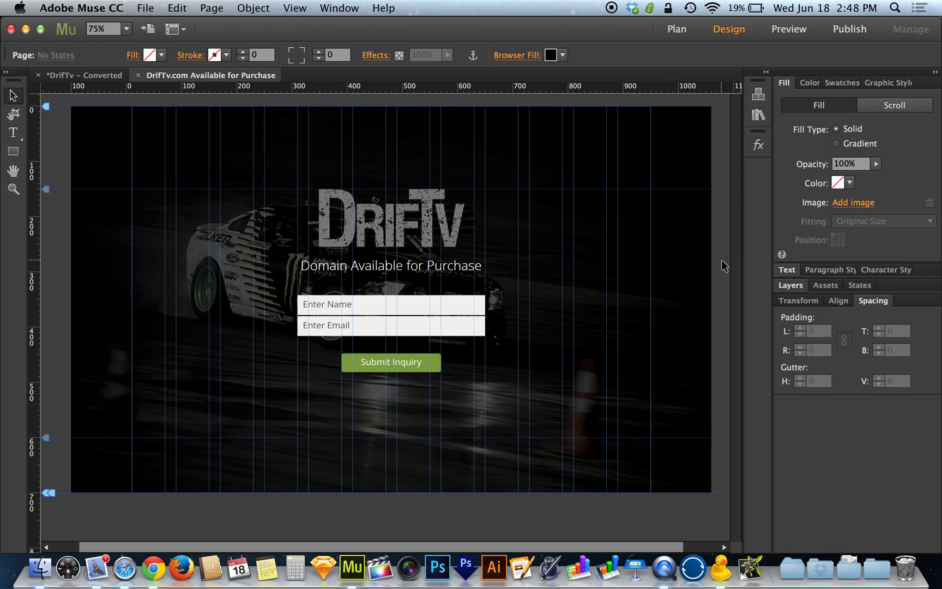
click(145, 9)
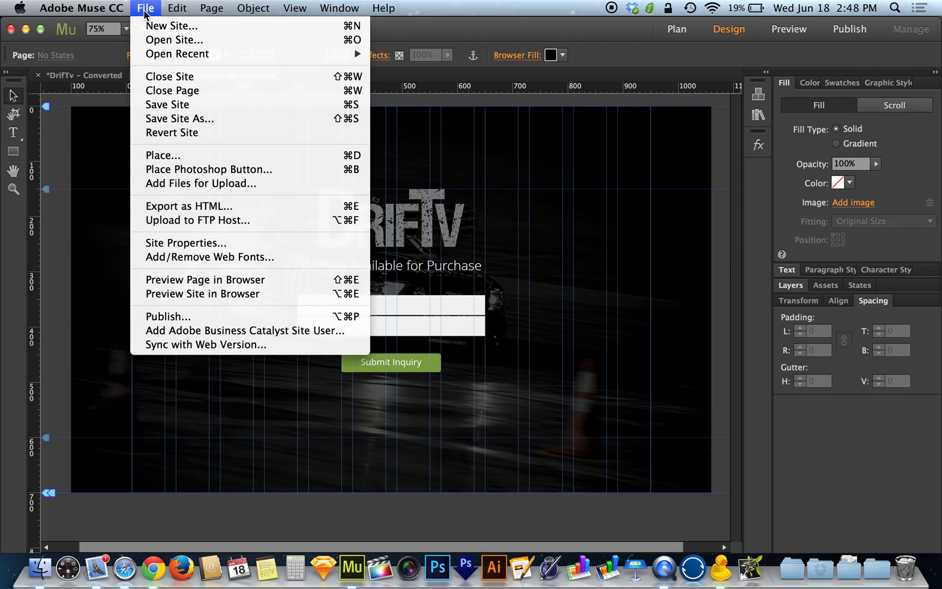
click(200, 243)
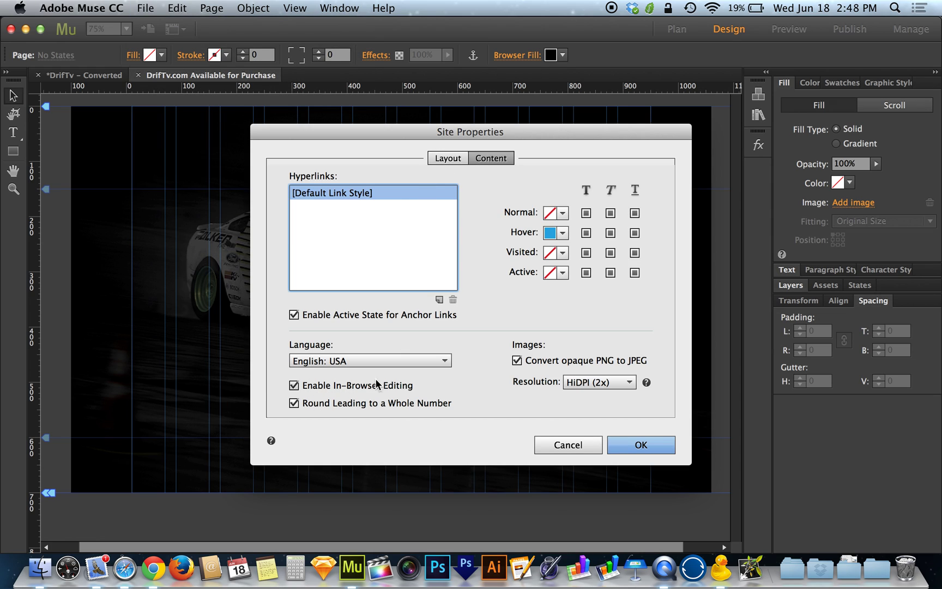
click(647, 445)
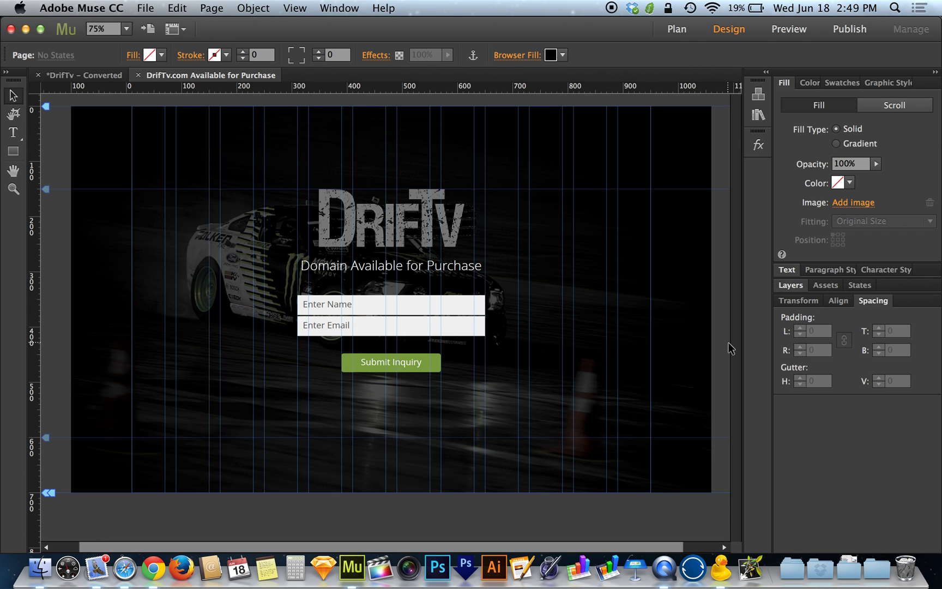
- Open cPanel's FTP Accounts page and put the cursor in the Add FTP Account login field
key(ctrl+Left)
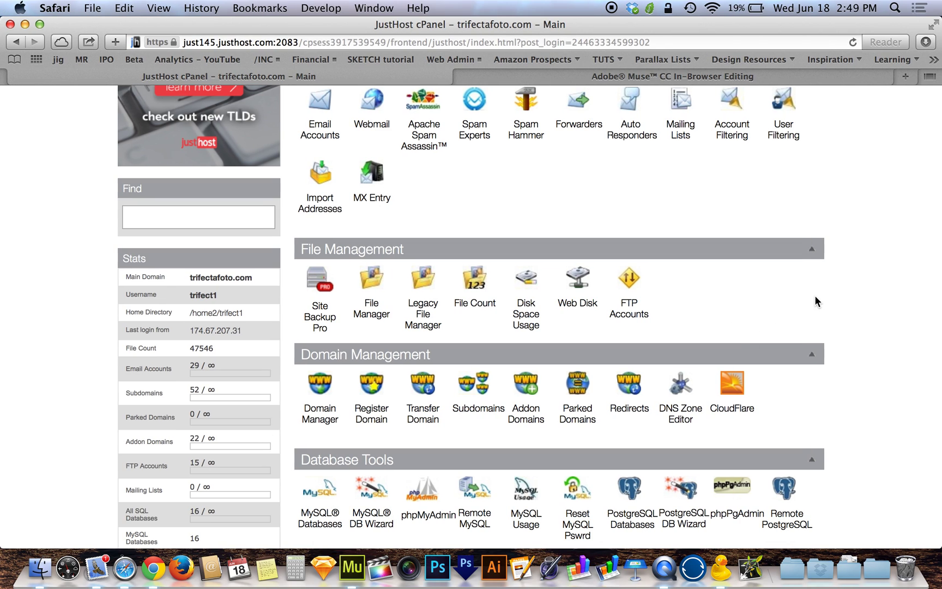
click(630, 313)
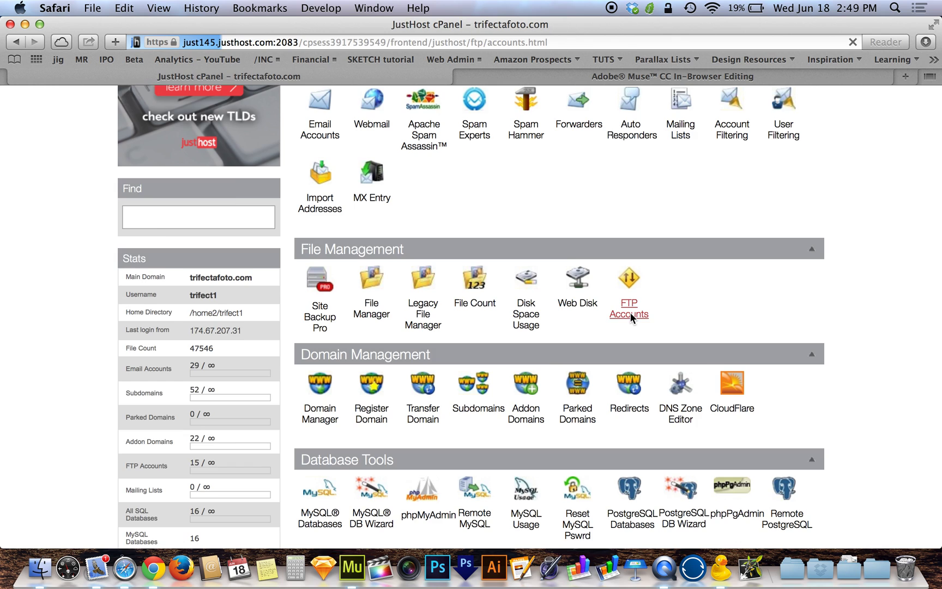
scroll(630, 316, down, 5)
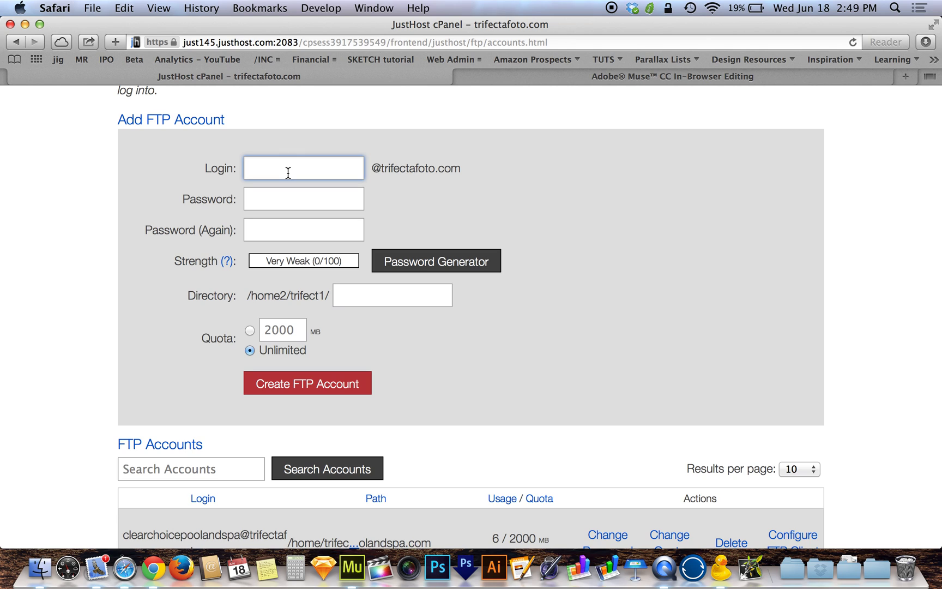
scroll(288, 172, down, 1)
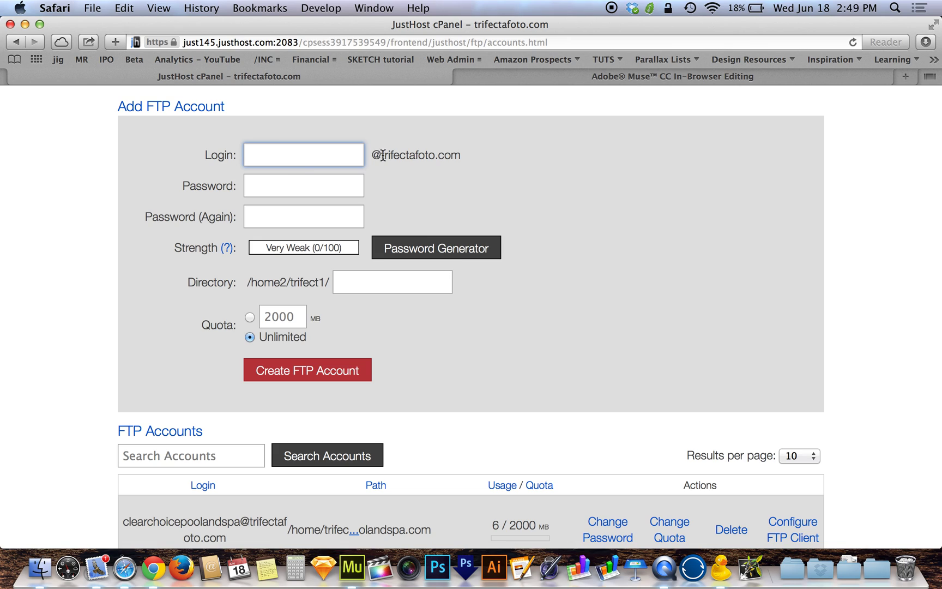
drag(373, 156, 476, 163)
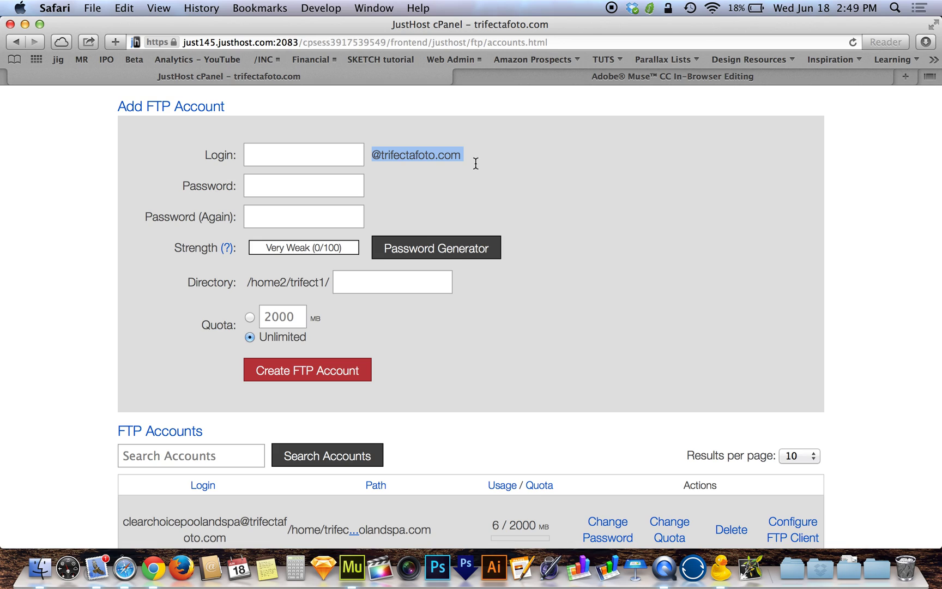
click(474, 164)
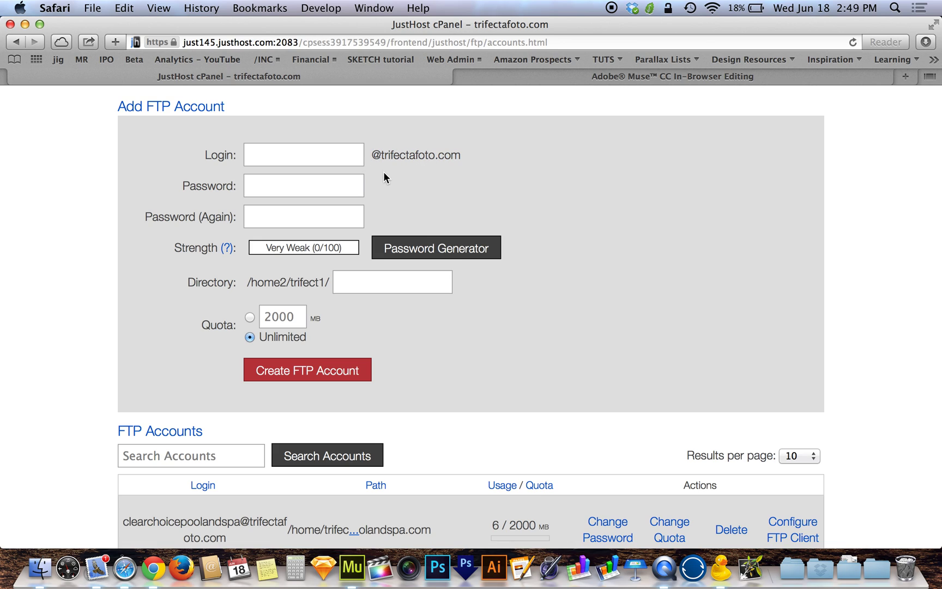
click(338, 159)
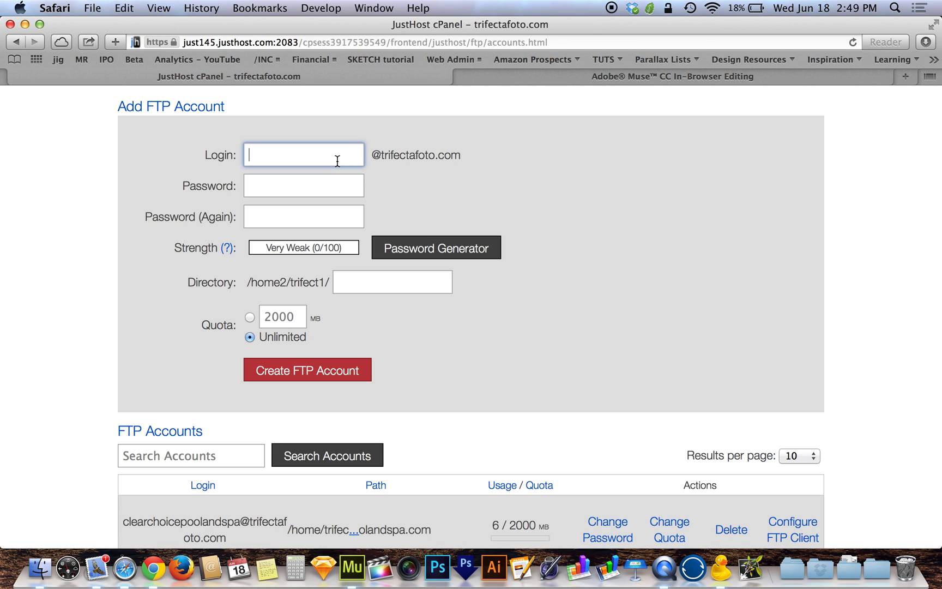
- Enter login 'driftv' and the account password in the Add FTP Account form
text(driftv)
click(341, 185)
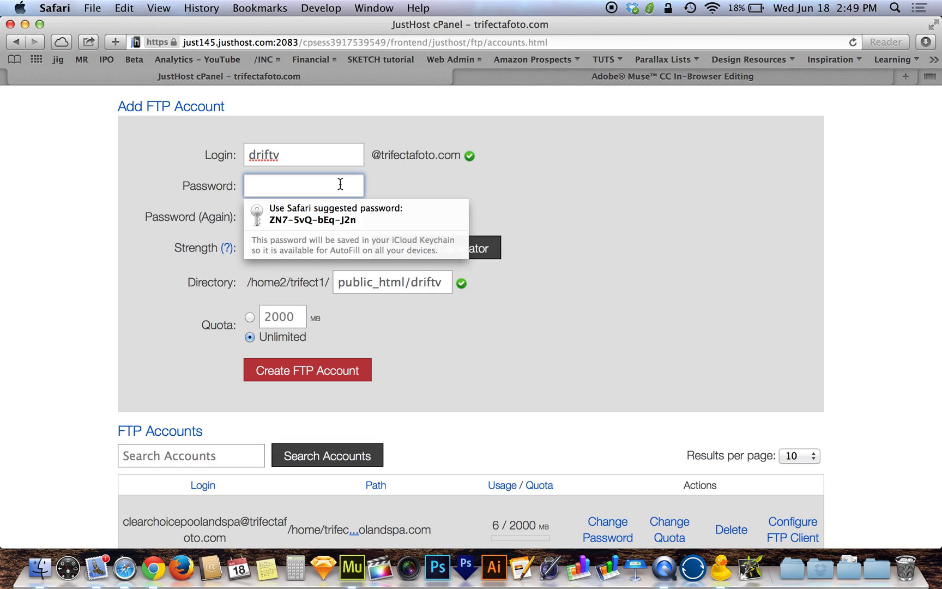
text(•••••••••••)
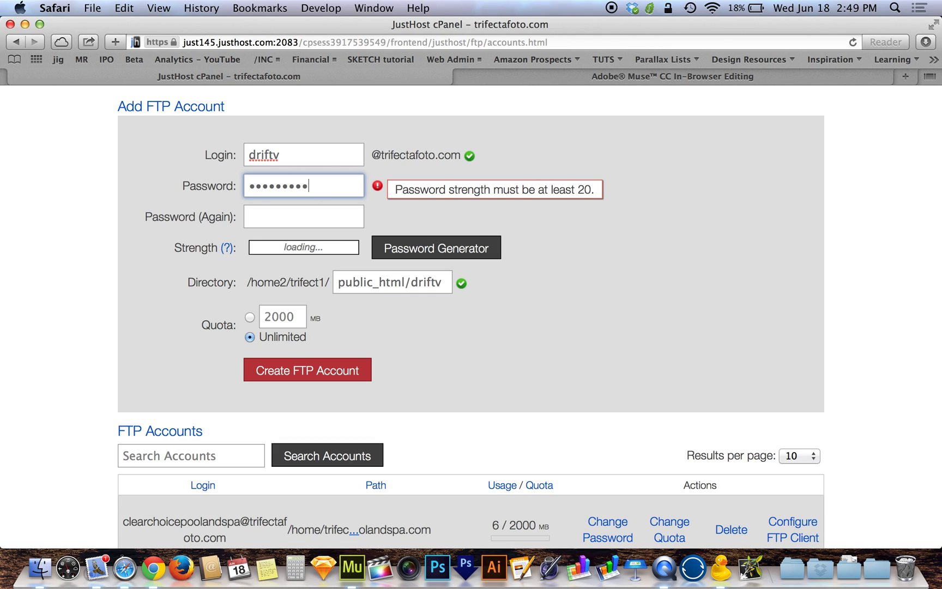
key(Tab)
text(•••••••••••)
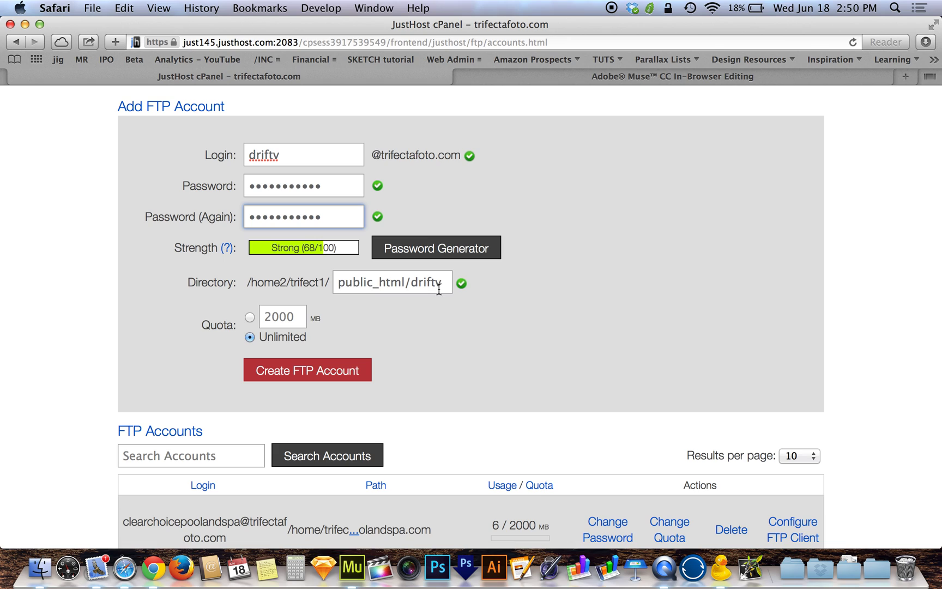
- Append '.com' to the directory so it reads public_html/driftv.com, then check the path
click(441, 286)
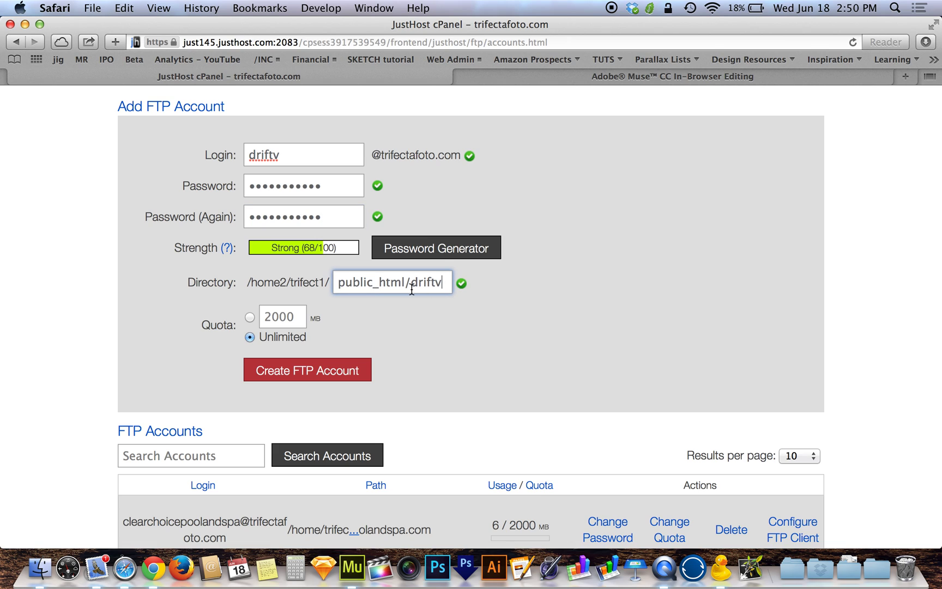
text(.c)
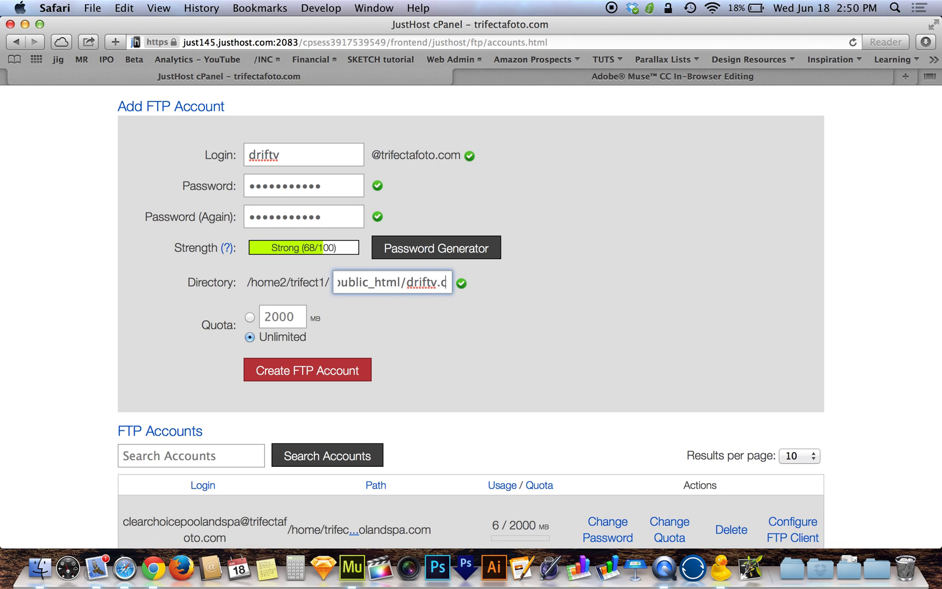
text(om)
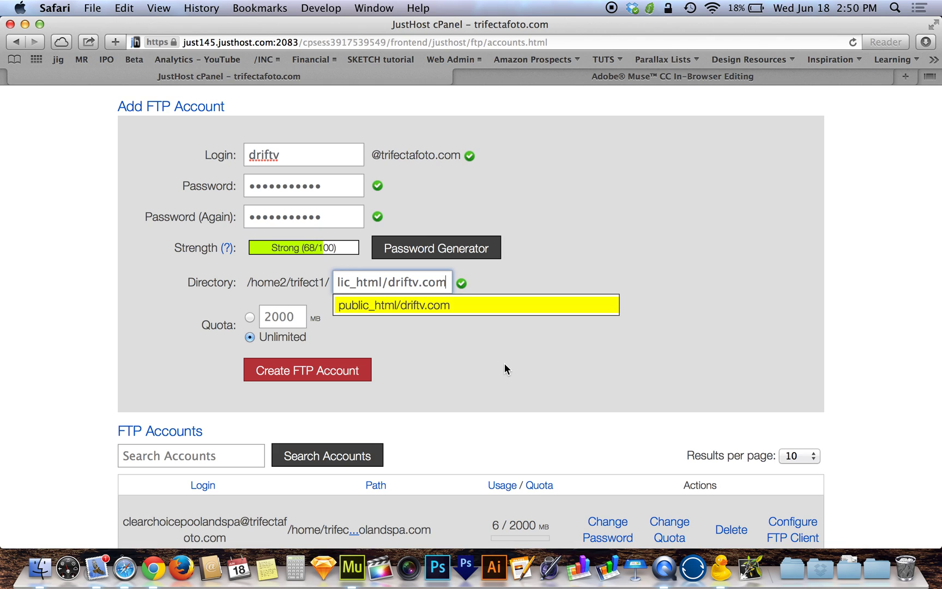
click(504, 364)
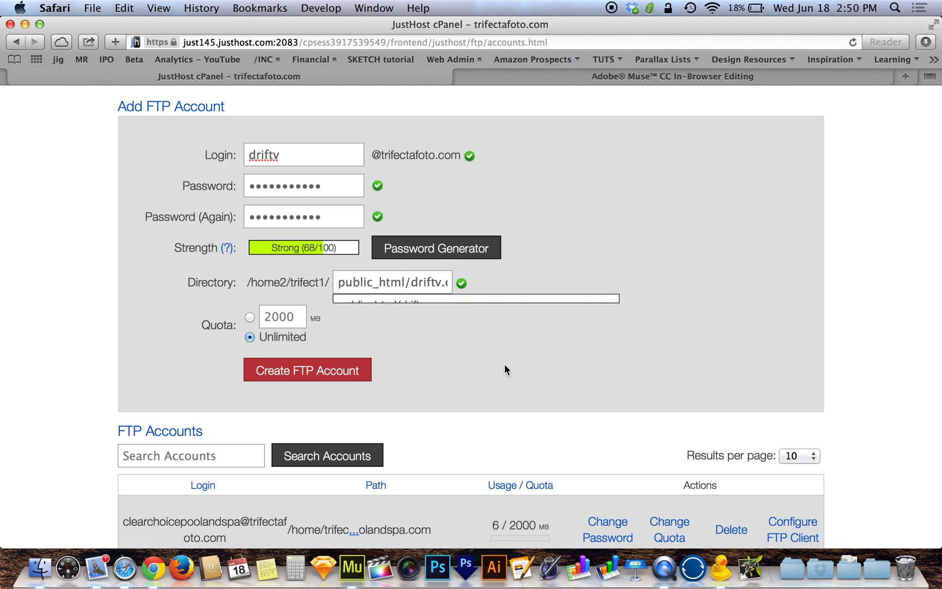
click(428, 289)
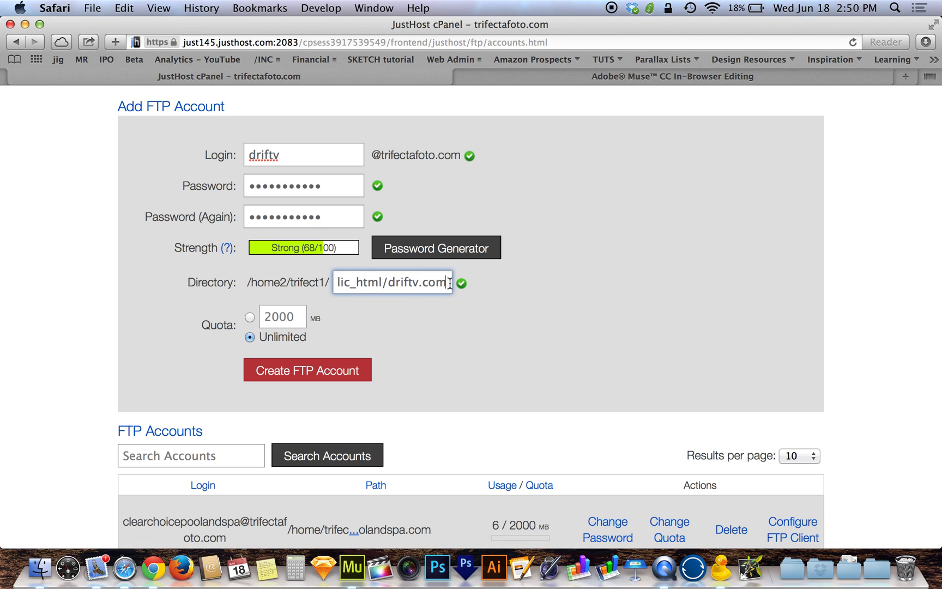
click(453, 311)
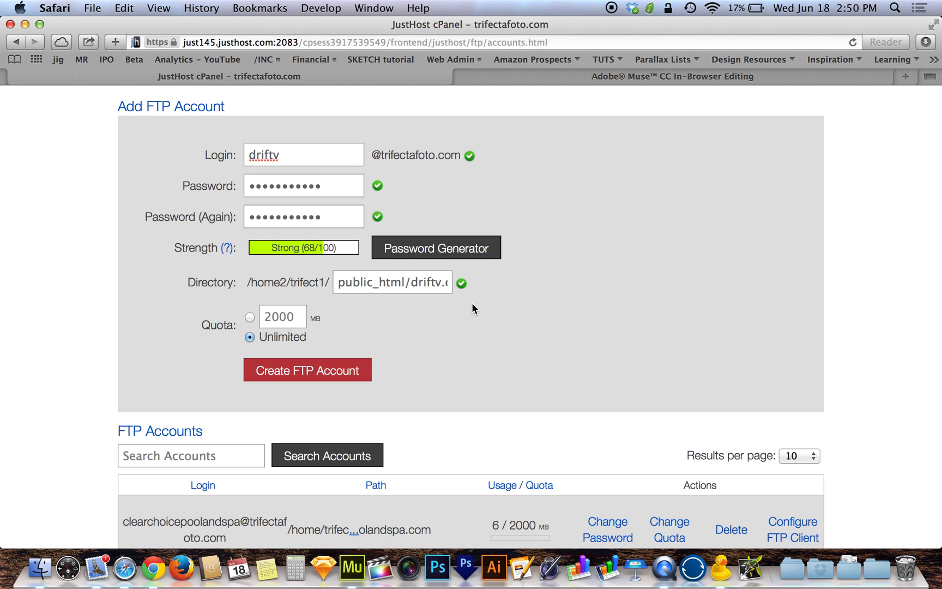
key(ctrl+Right)
drag(428, 283, 439, 284)
click(441, 284)
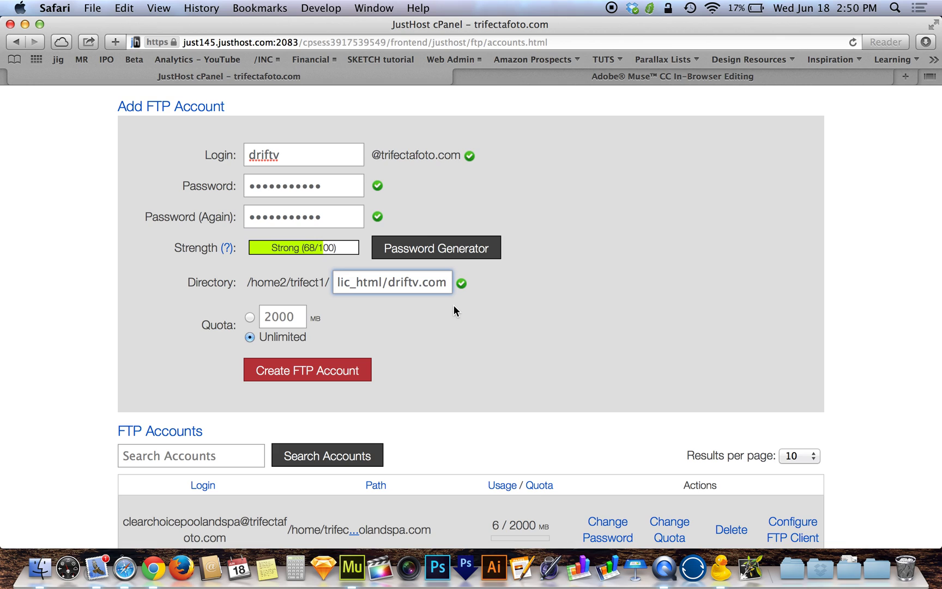
drag(389, 283, 465, 284)
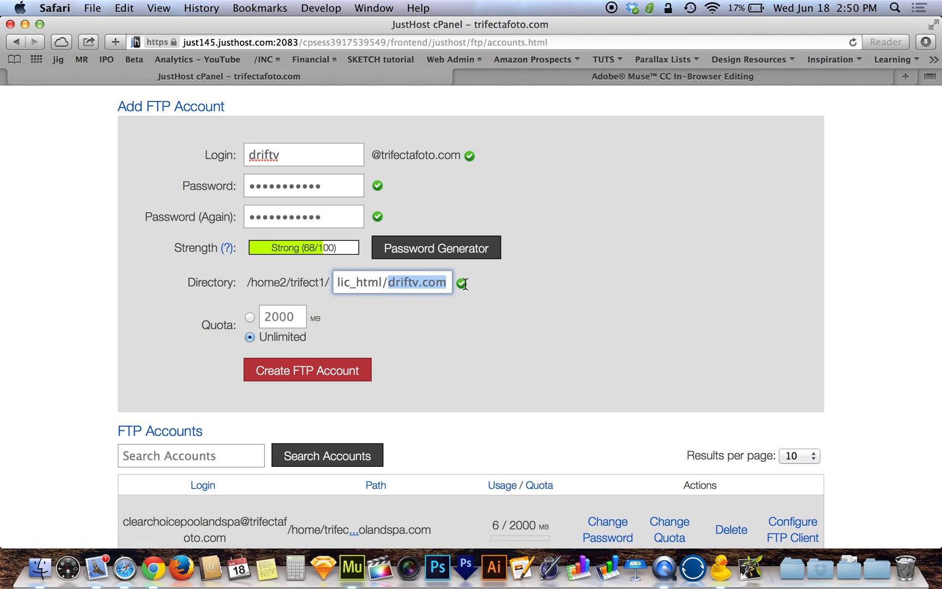
click(457, 315)
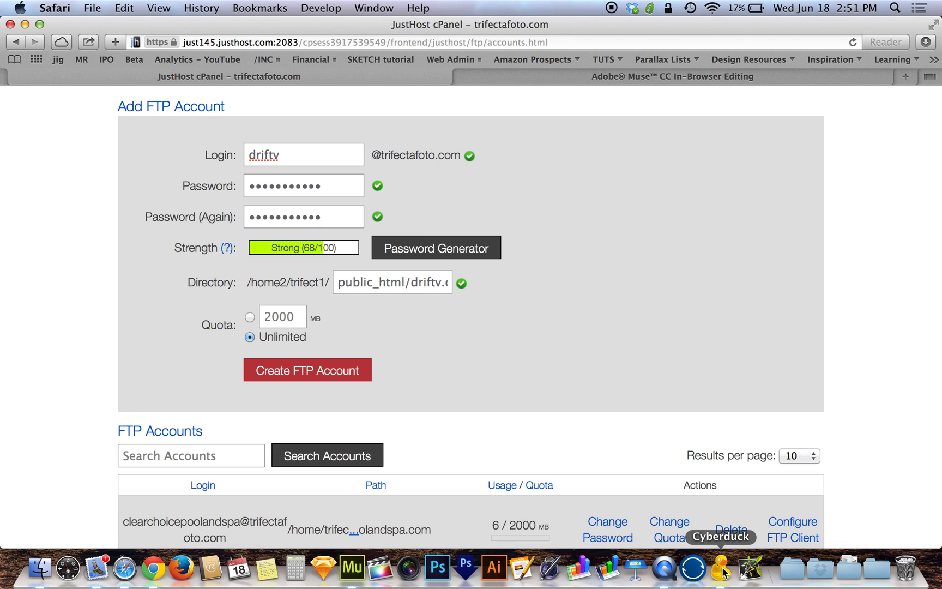
- Review the directory, login and password fields, then create the FTP account
click(443, 283)
drag(420, 284, 491, 285)
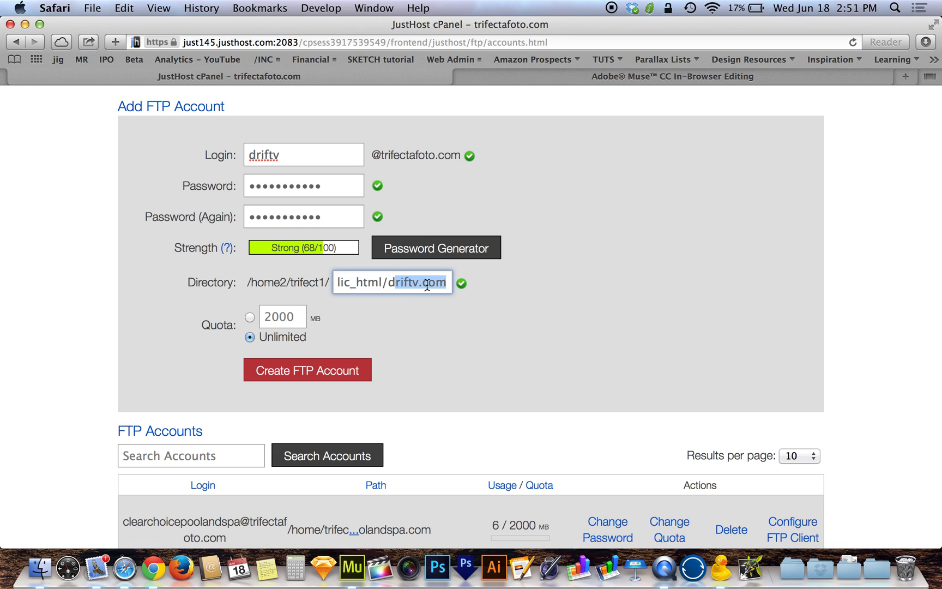
click(445, 285)
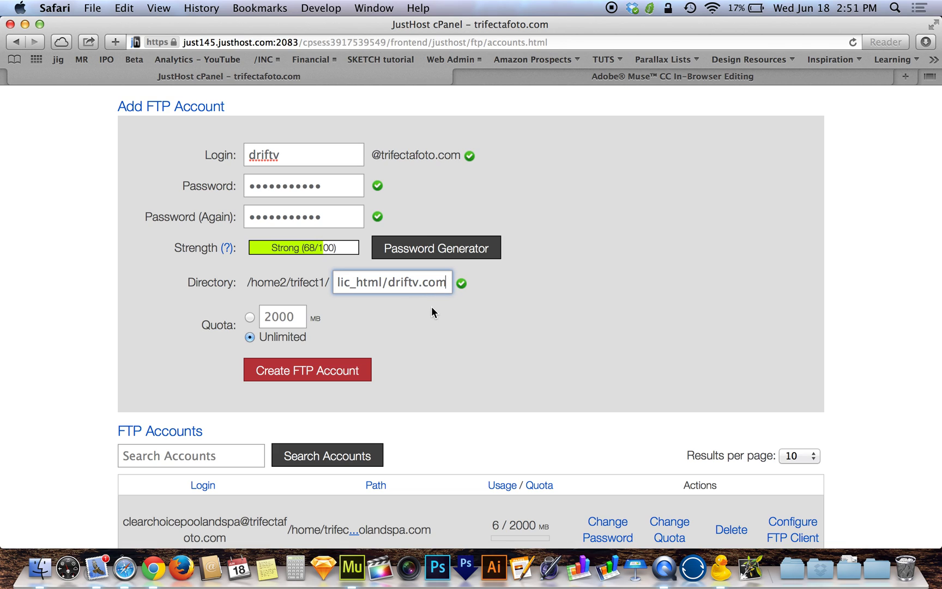
click(431, 307)
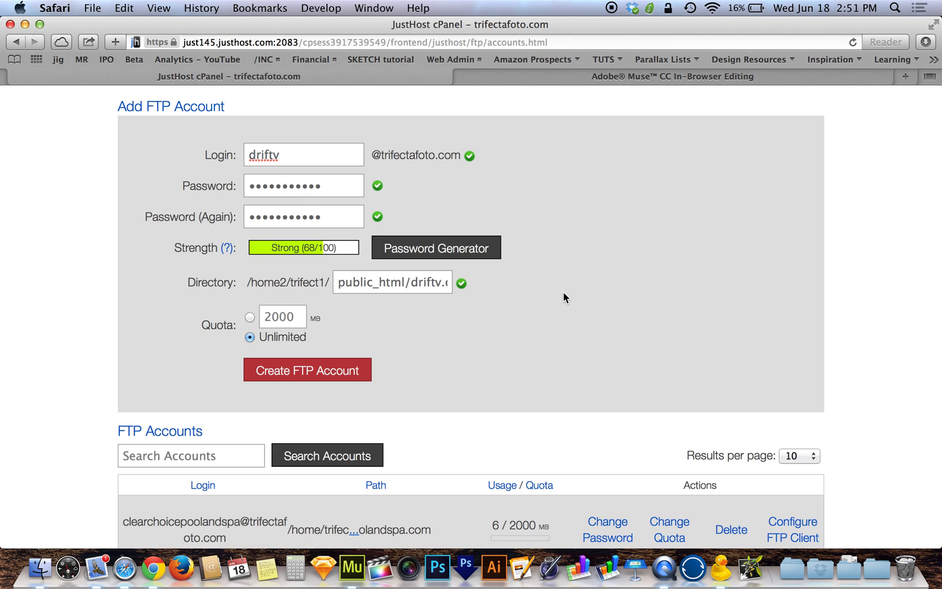
click(341, 160)
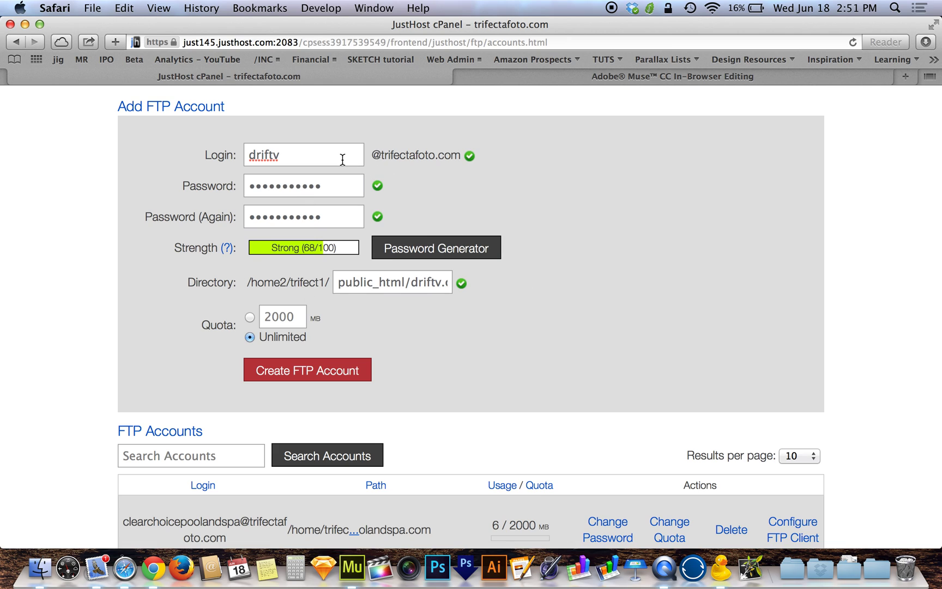
click(347, 192)
click(416, 335)
click(313, 371)
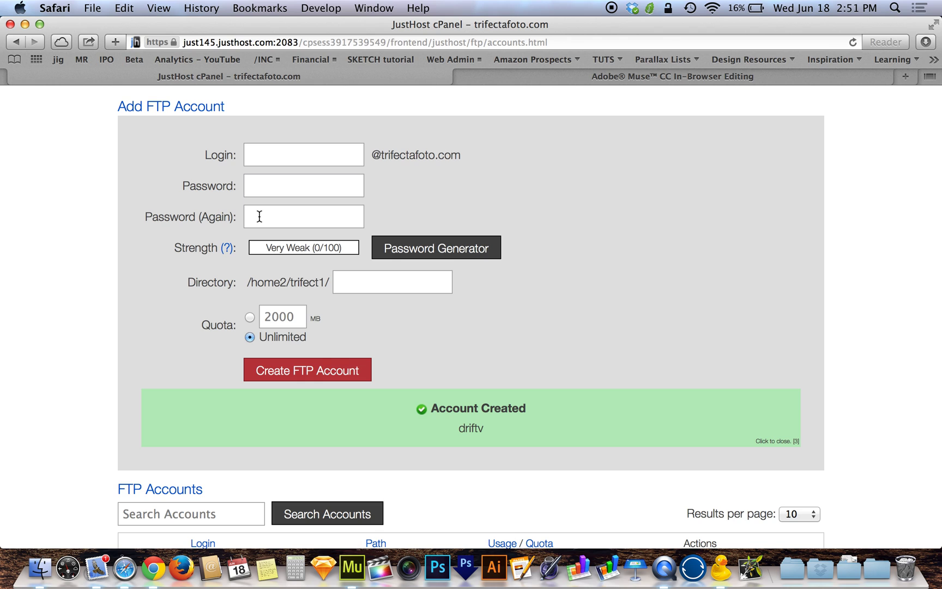
key(ctrl+Right)
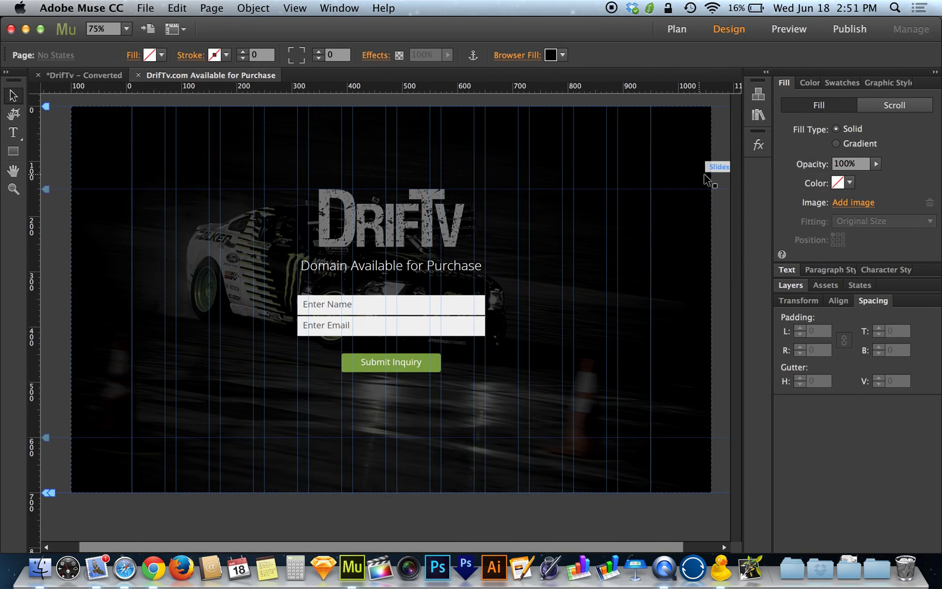
- Start Upload to FTP Host, check the ftp.trifectafoto.com login details, and store the credentials
click(151, 7)
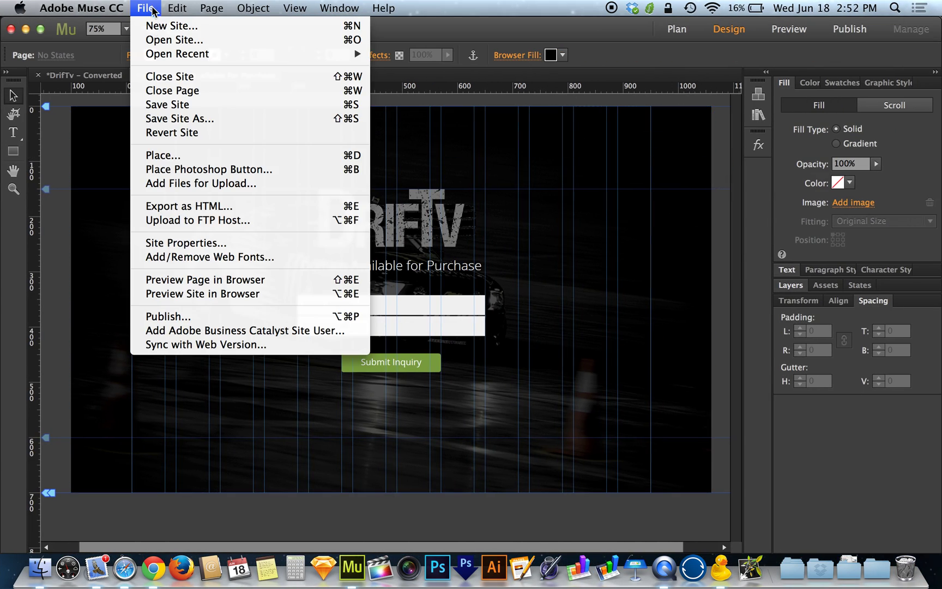
click(236, 221)
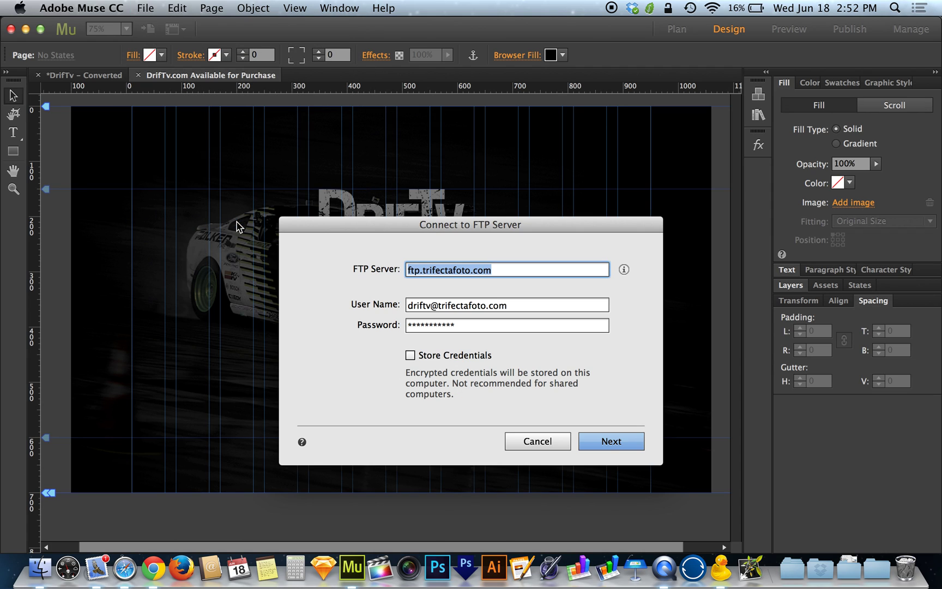
click(502, 270)
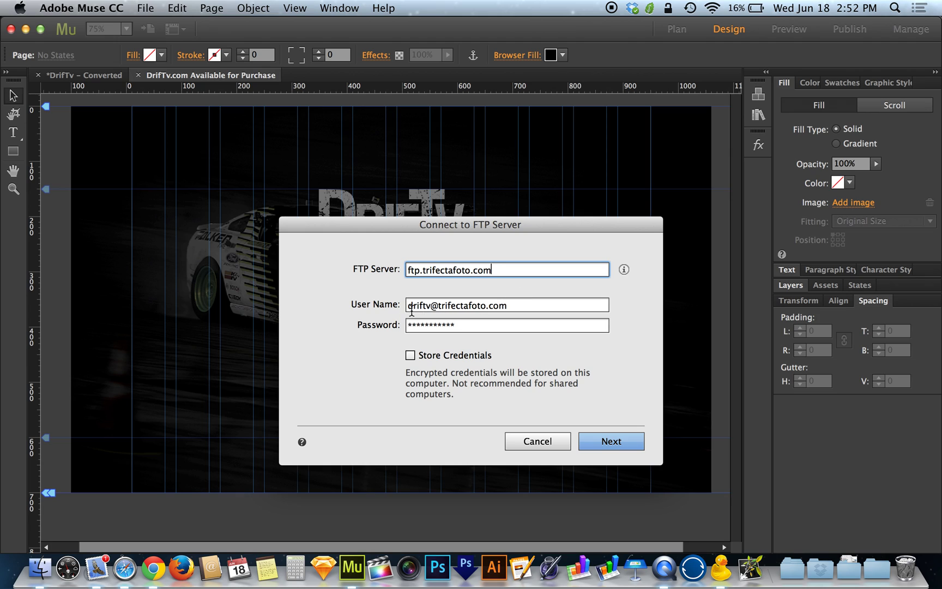
click(510, 324)
click(521, 305)
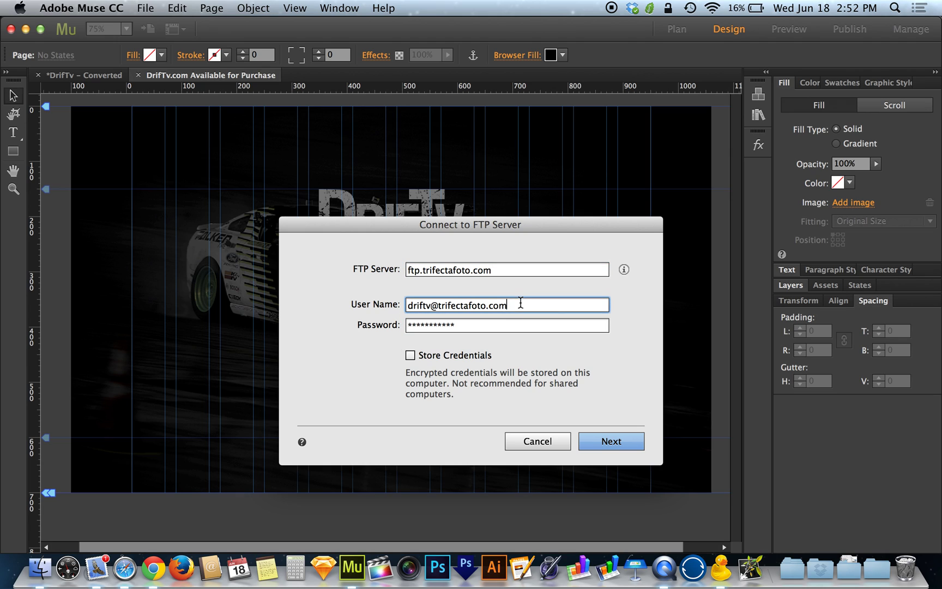
click(511, 324)
click(524, 303)
click(502, 324)
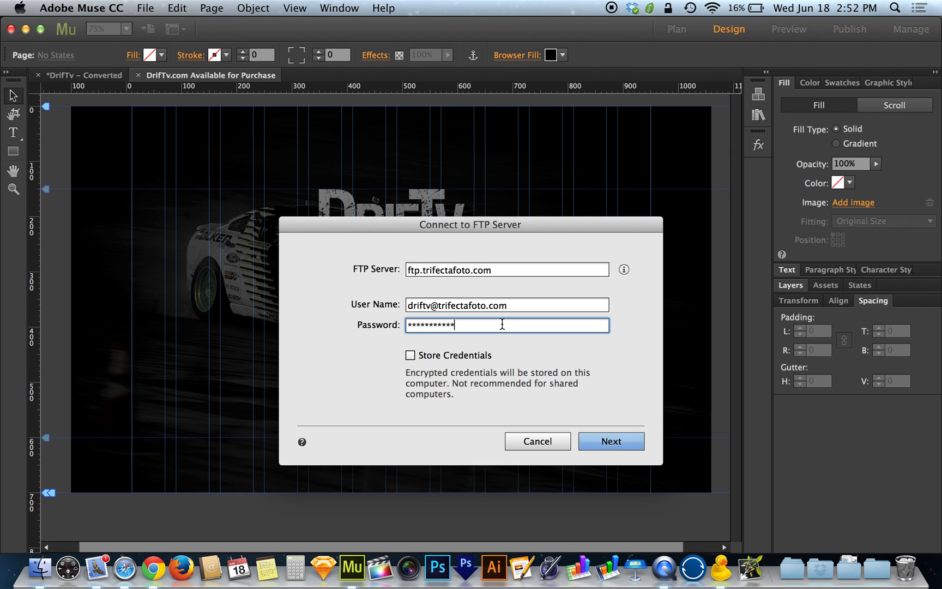
click(410, 354)
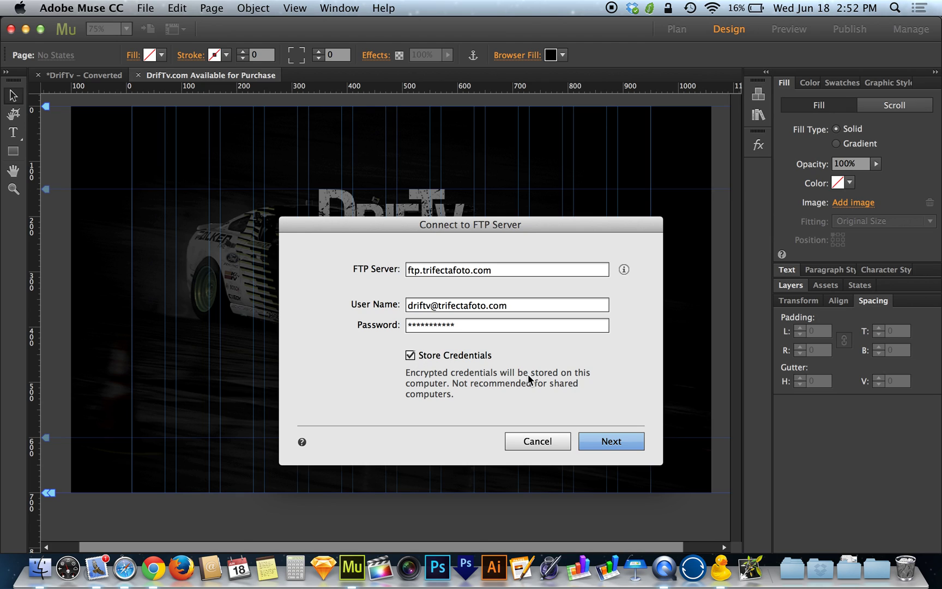
click(611, 445)
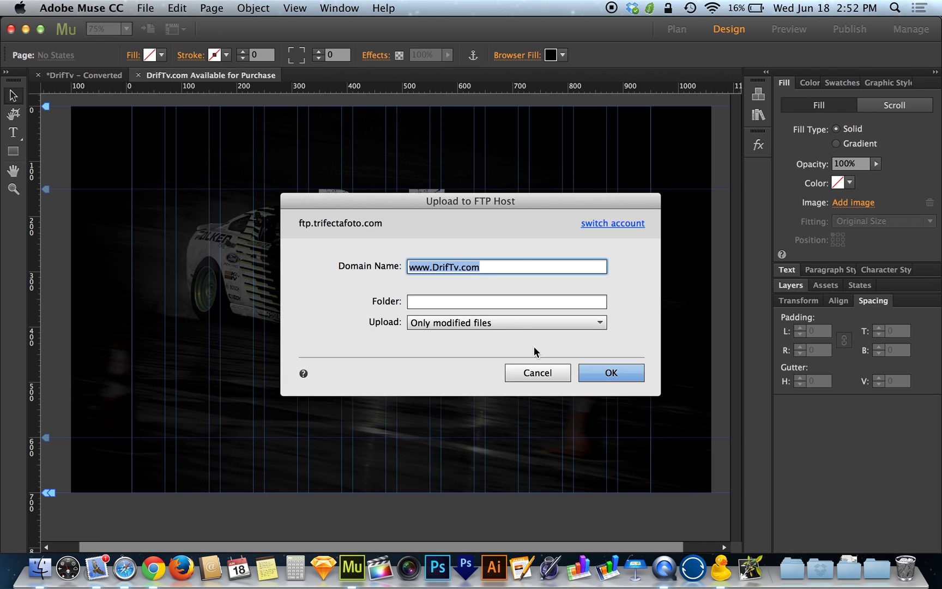
- Leave the Folder field empty, upload the site, and review the form e-mail warning
click(497, 267)
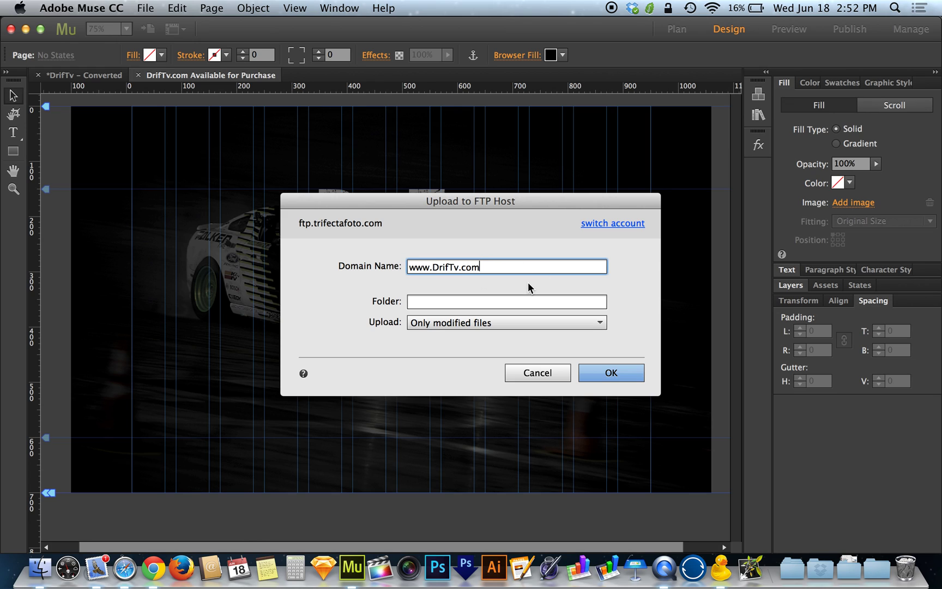
click(493, 298)
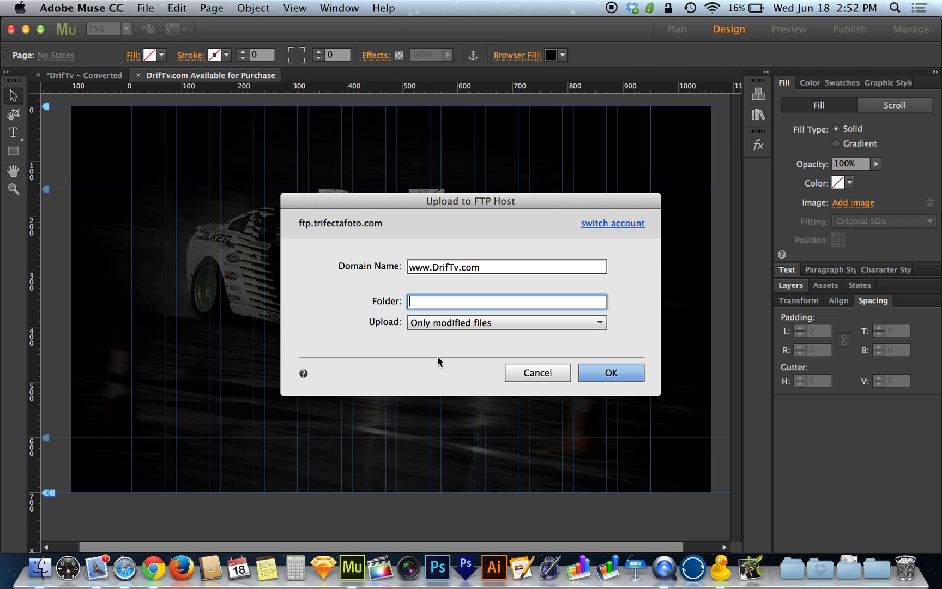
click(633, 375)
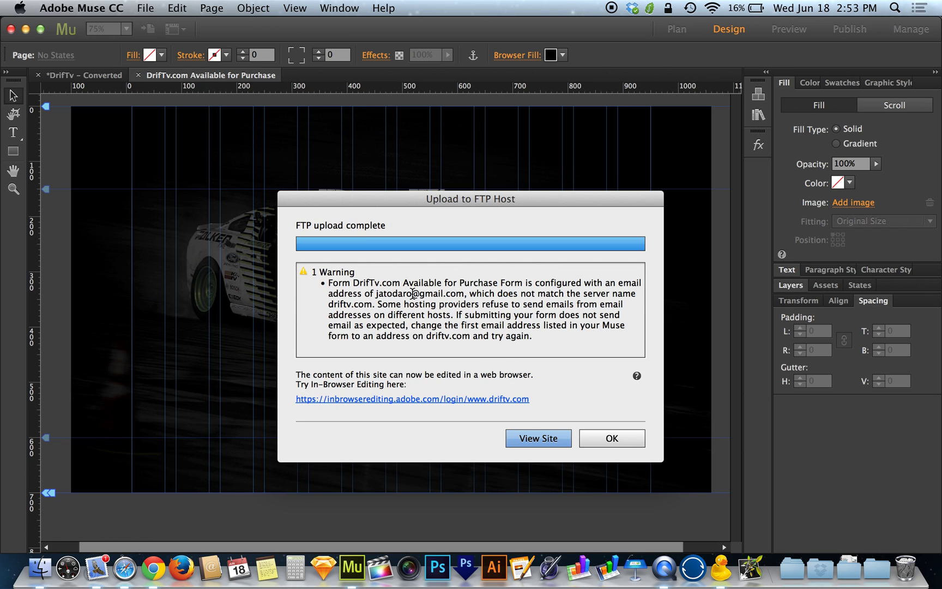
drag(410, 205, 347, 197)
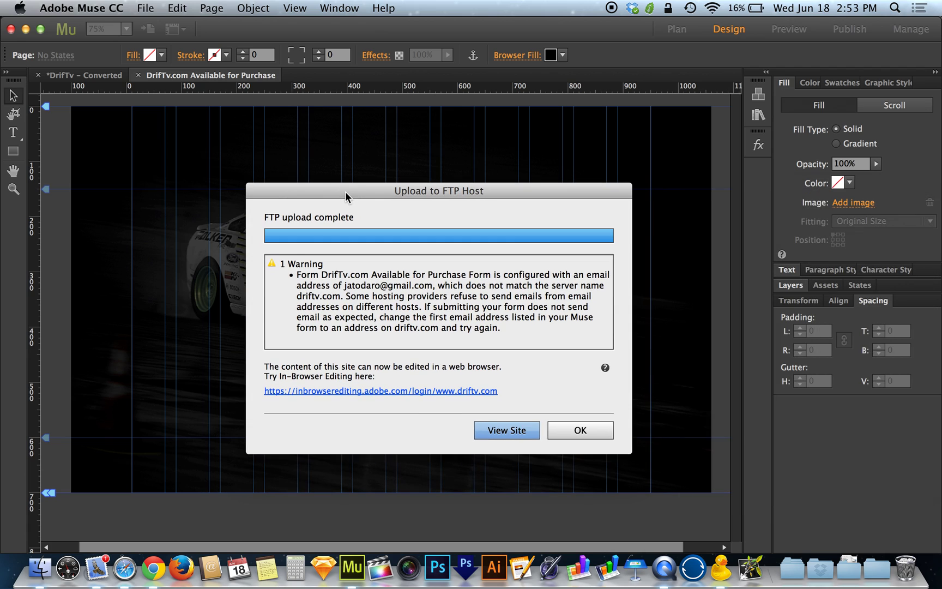
double_click(389, 288)
click(449, 294)
- View the uploaded live site, then close its DrifTv.com tab
click(519, 433)
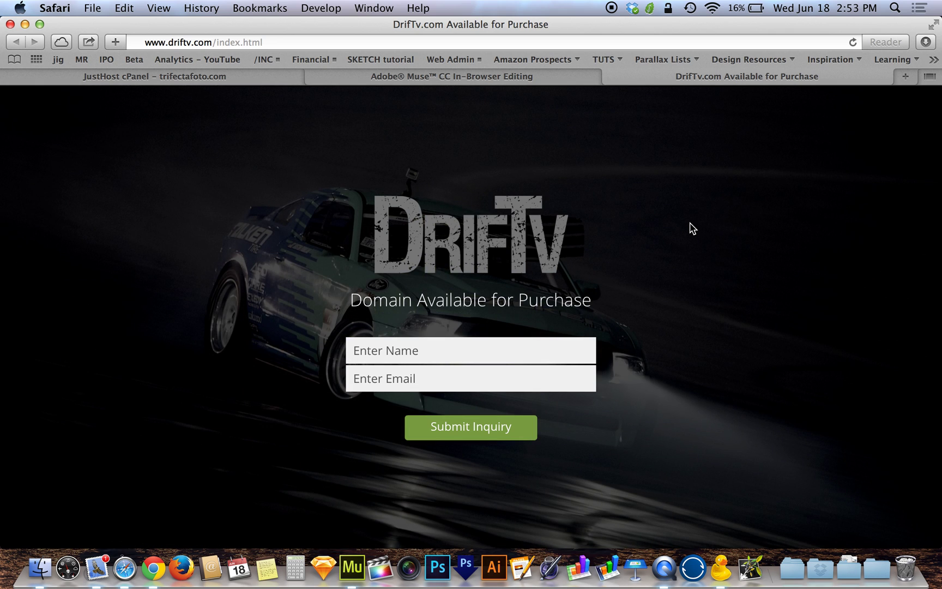
click(610, 77)
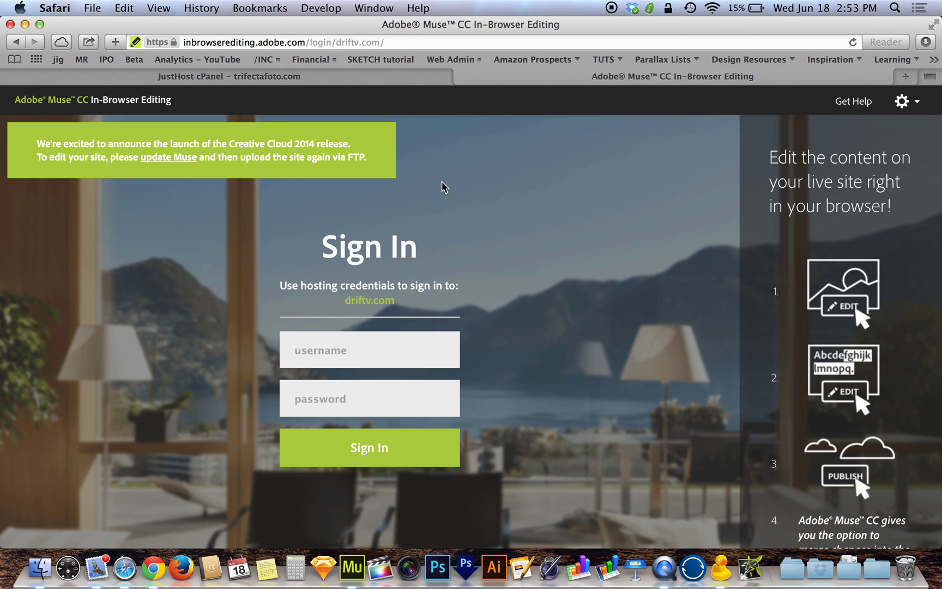
- Trim the address to the /login/ page and start editing driftv.com
click(325, 43)
drag(306, 43, 386, 43)
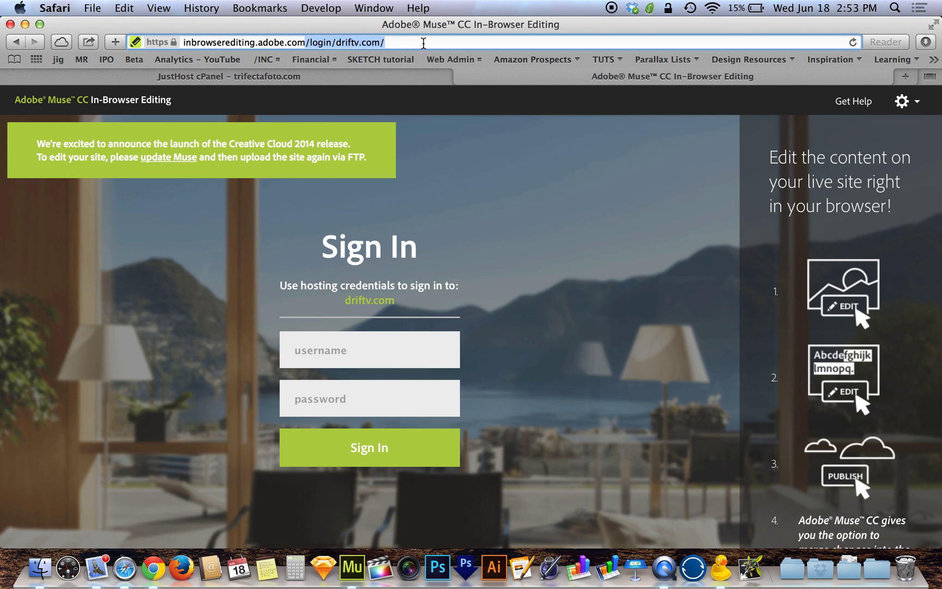
key(BackSpace)
key(Return)
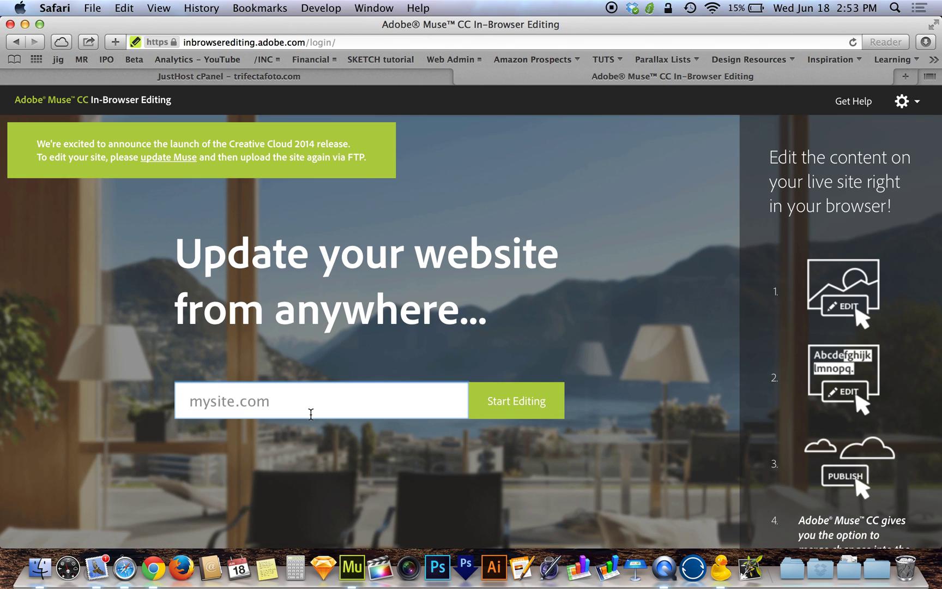
text(driftv.com)
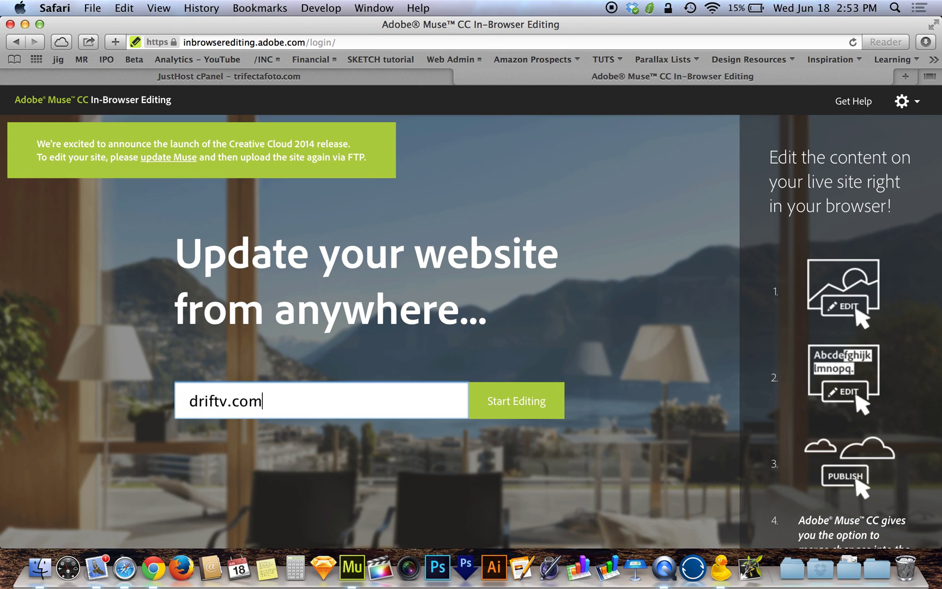
click(532, 412)
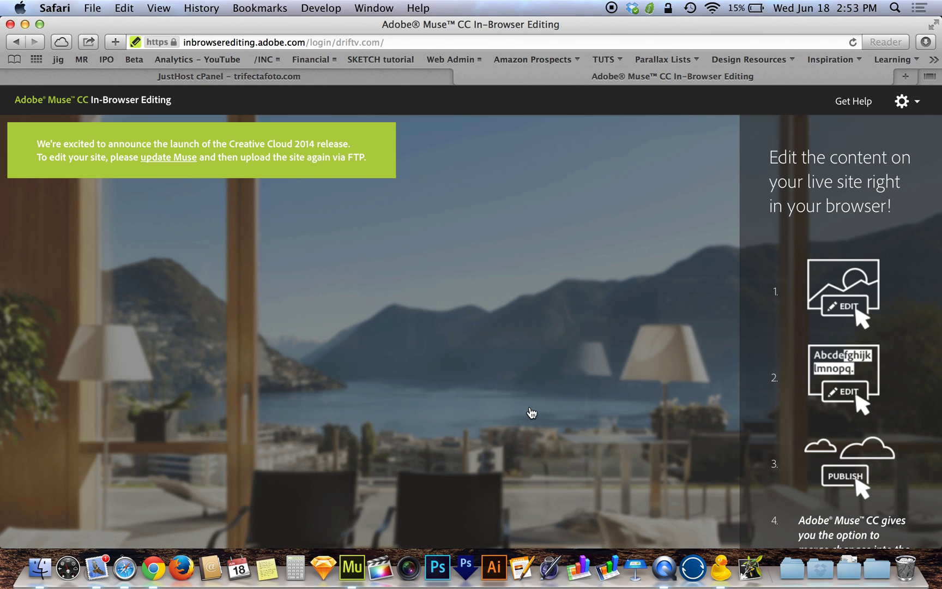
- Sign in with the hosting account e-mail and password, declining to save the password
click(641, 385)
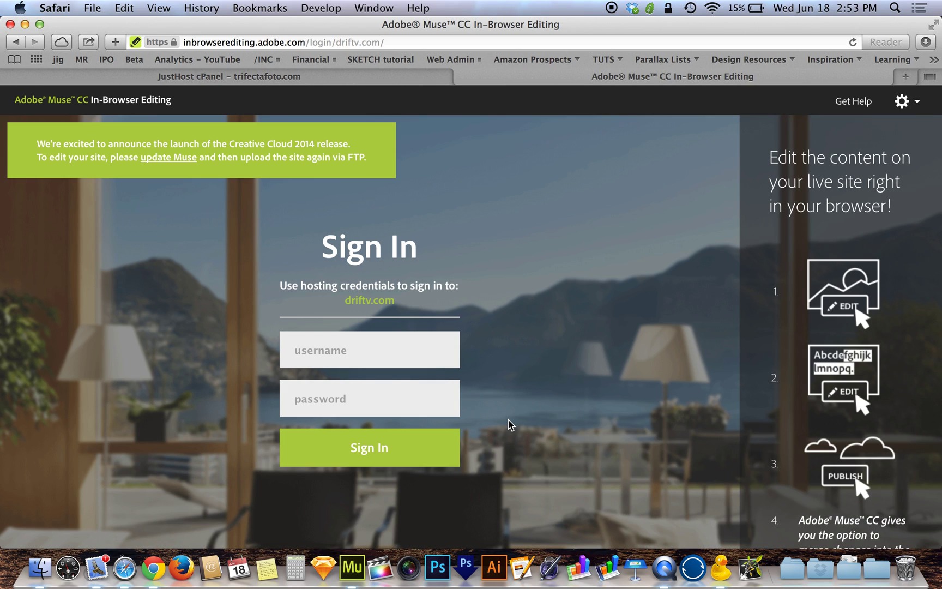
click(421, 350)
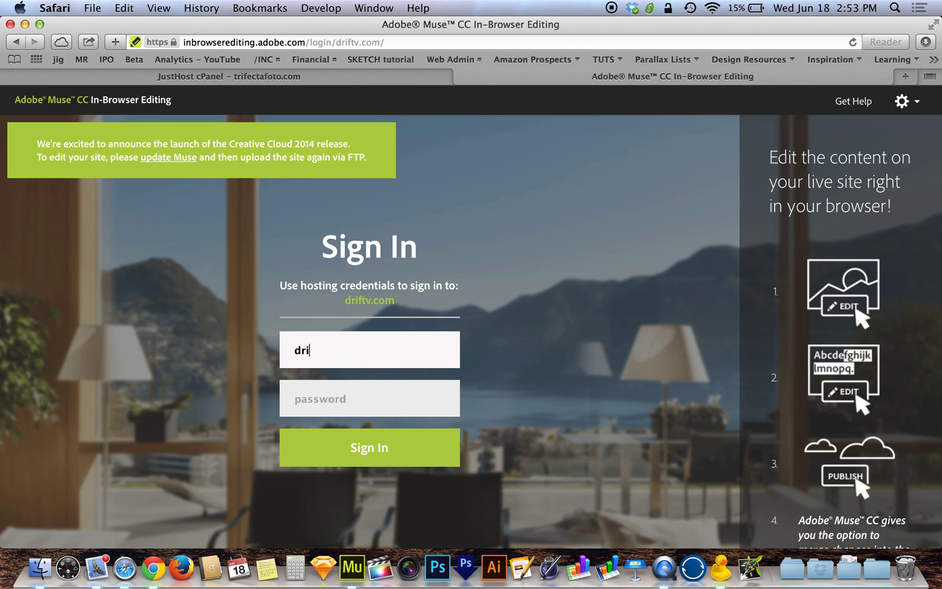
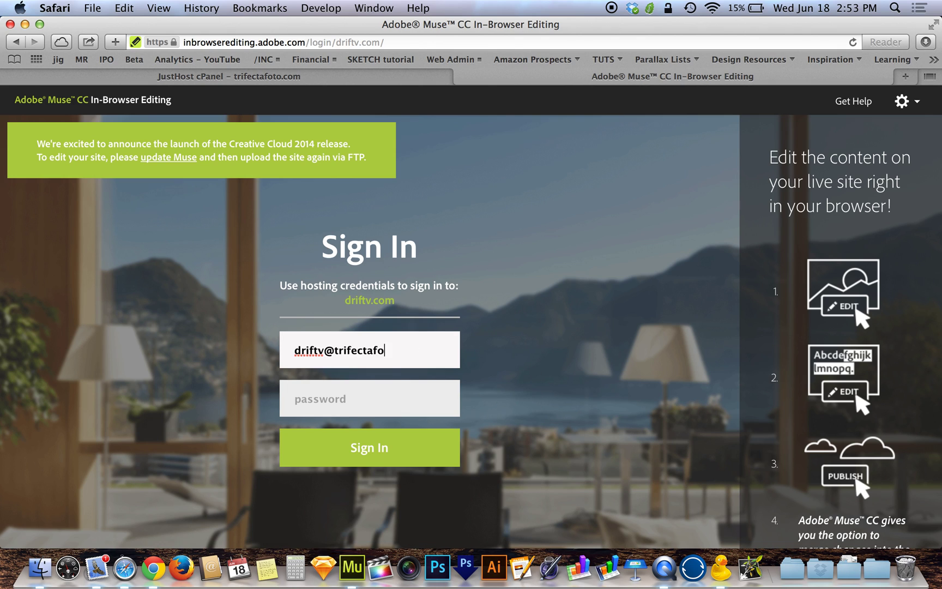
key(Tab)
text(••••••••)
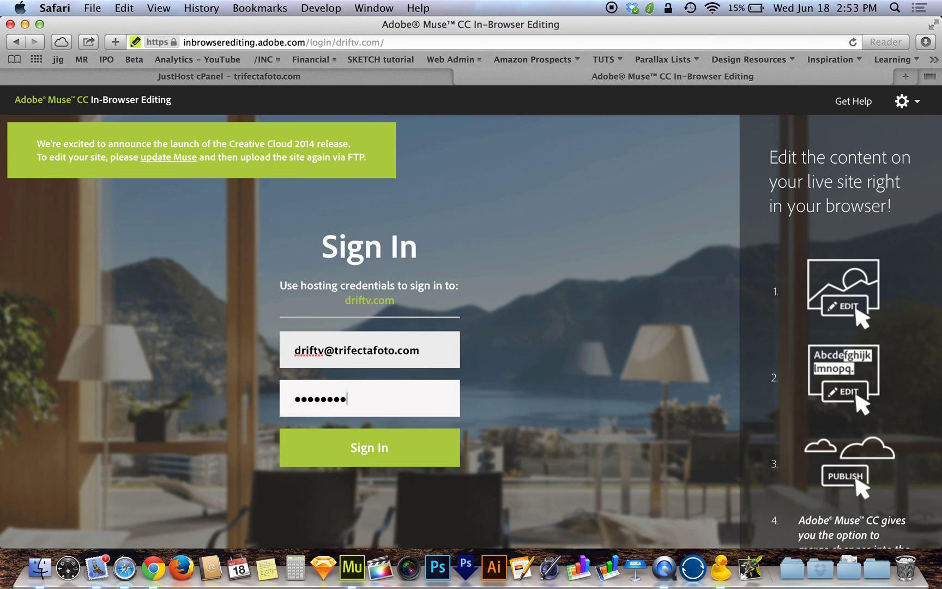
text(•••)
click(382, 452)
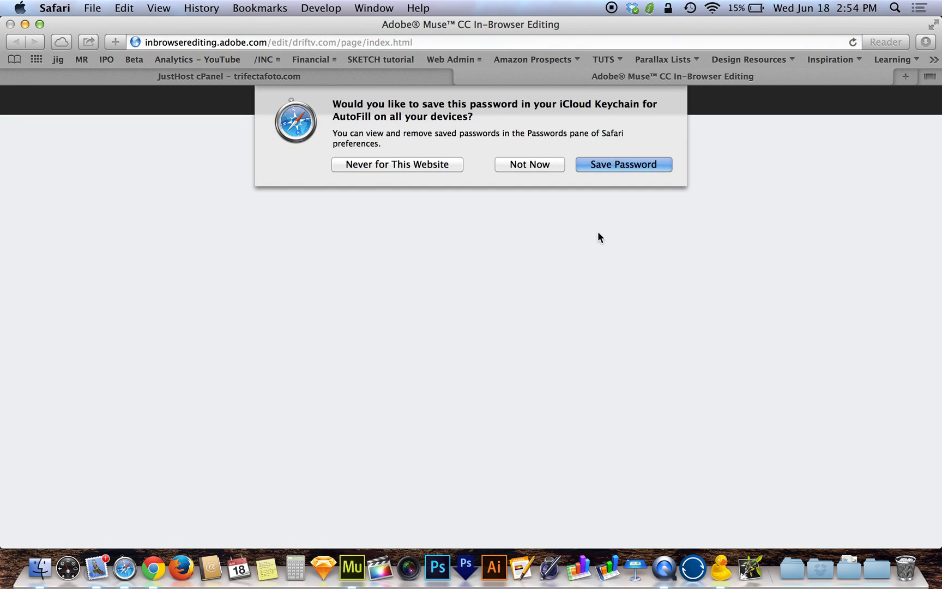
click(529, 165)
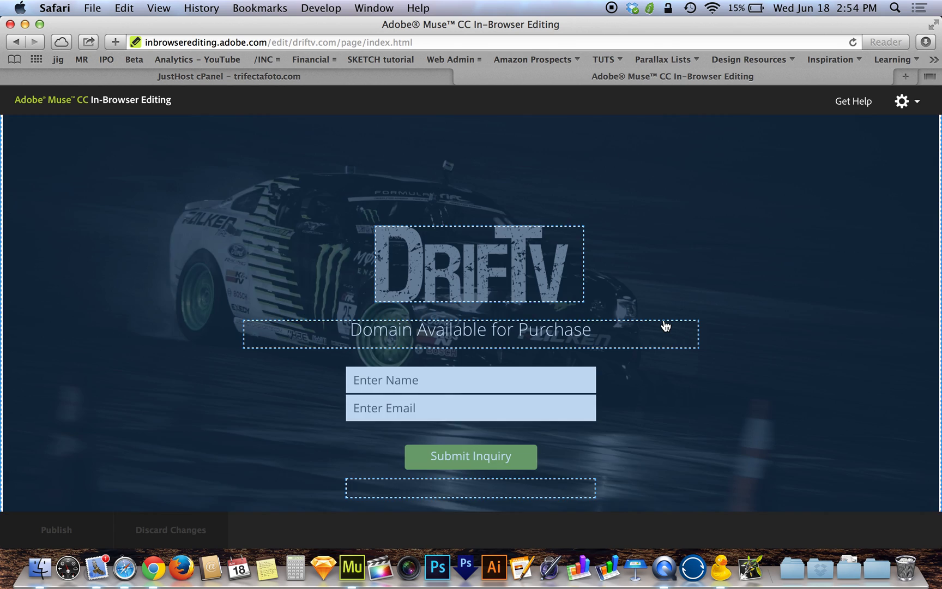
scroll(663, 326, down, 5)
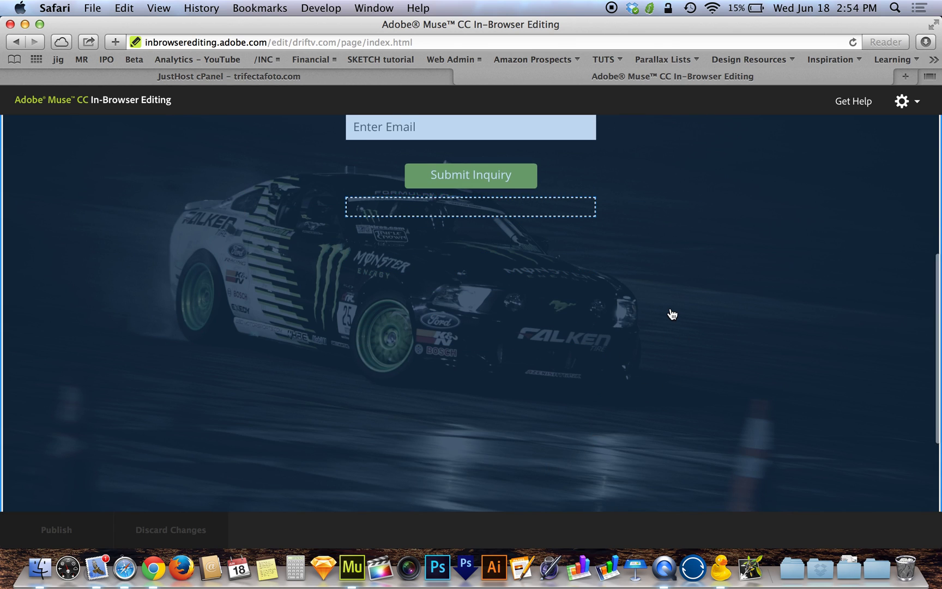
scroll(669, 314, up, 5)
scroll(698, 282, down, 2)
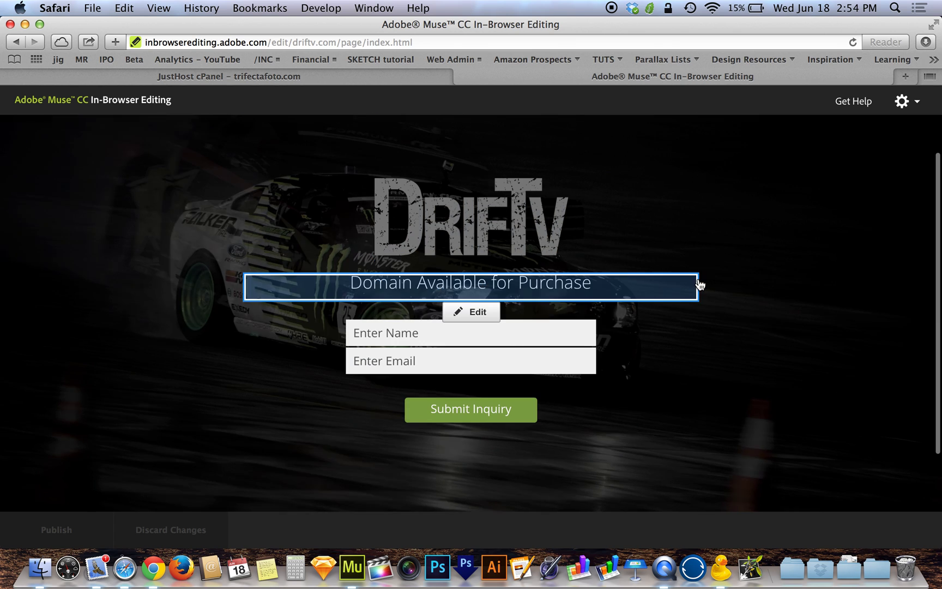
mouse_move(511, 292)
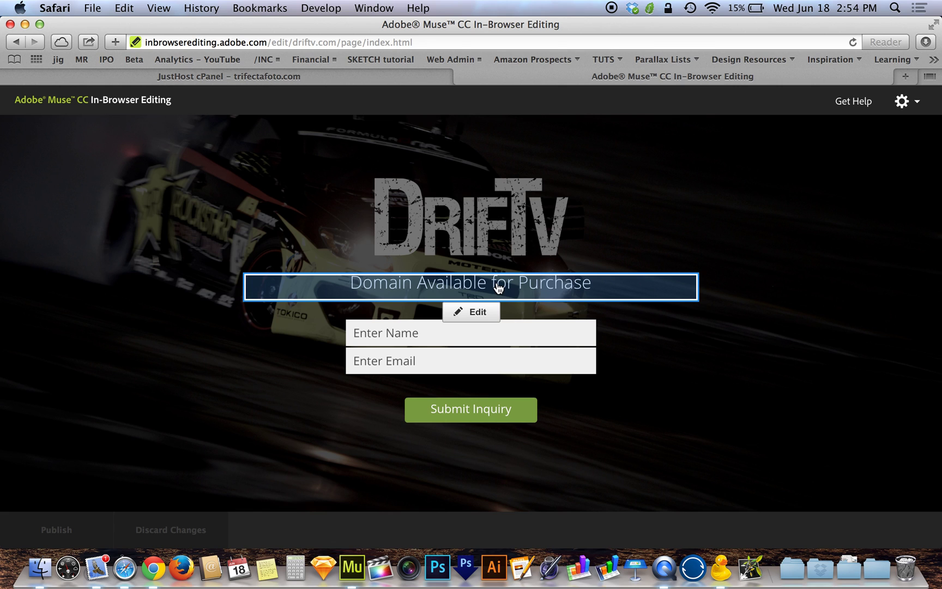
mouse_move(479, 219)
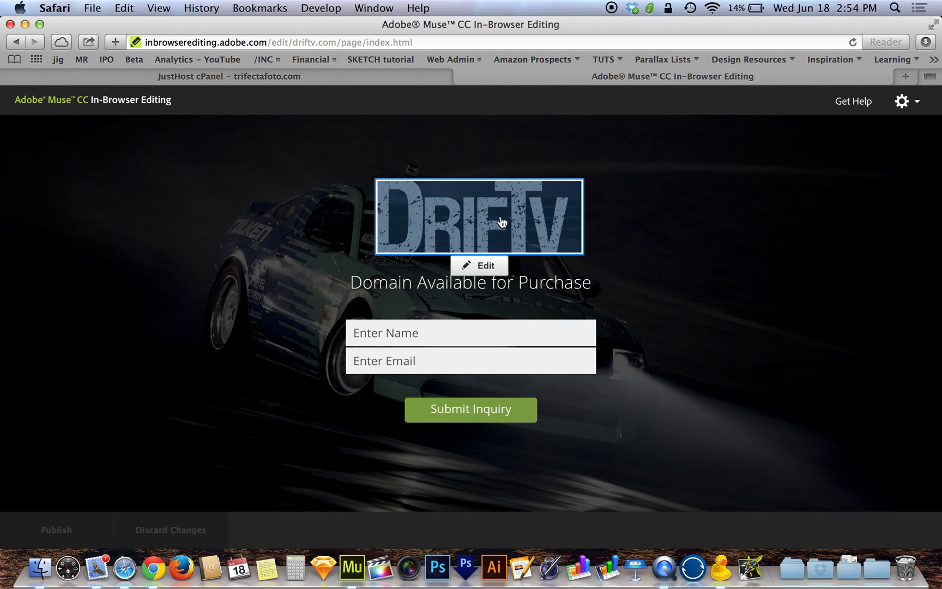
mouse_move(483, 290)
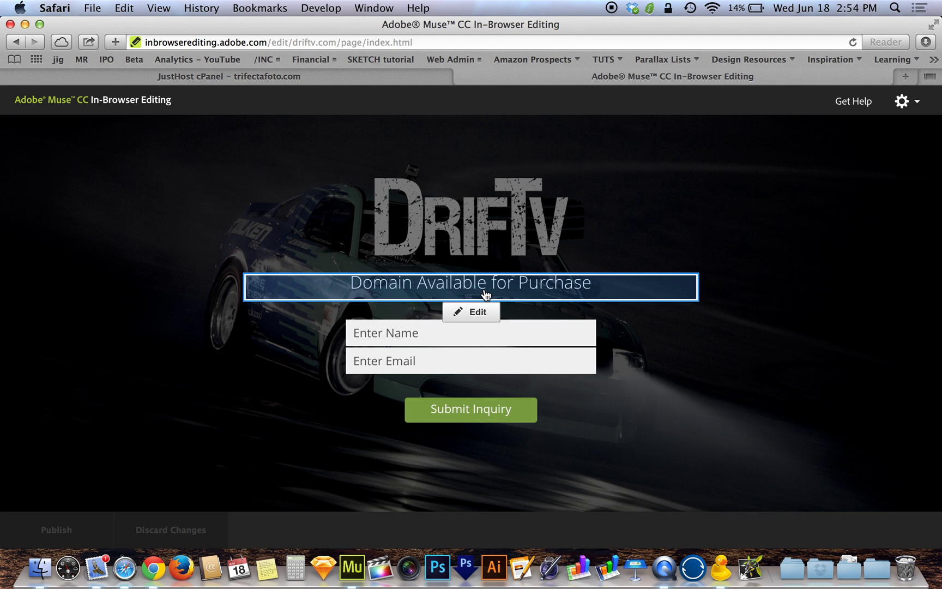
- Insert 'Name' after 'Domain' in the headline, update it, and publish the page
click(464, 317)
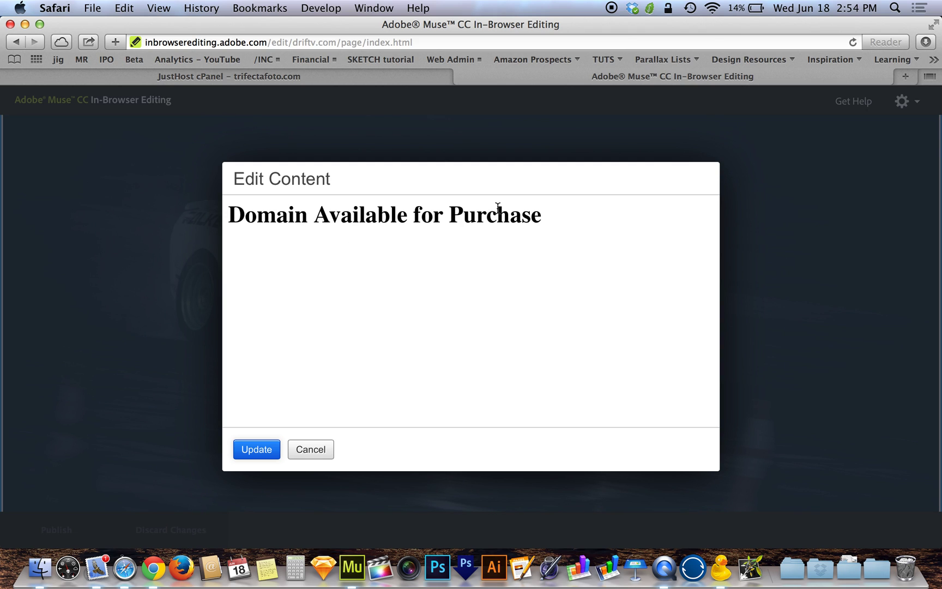
click(308, 214)
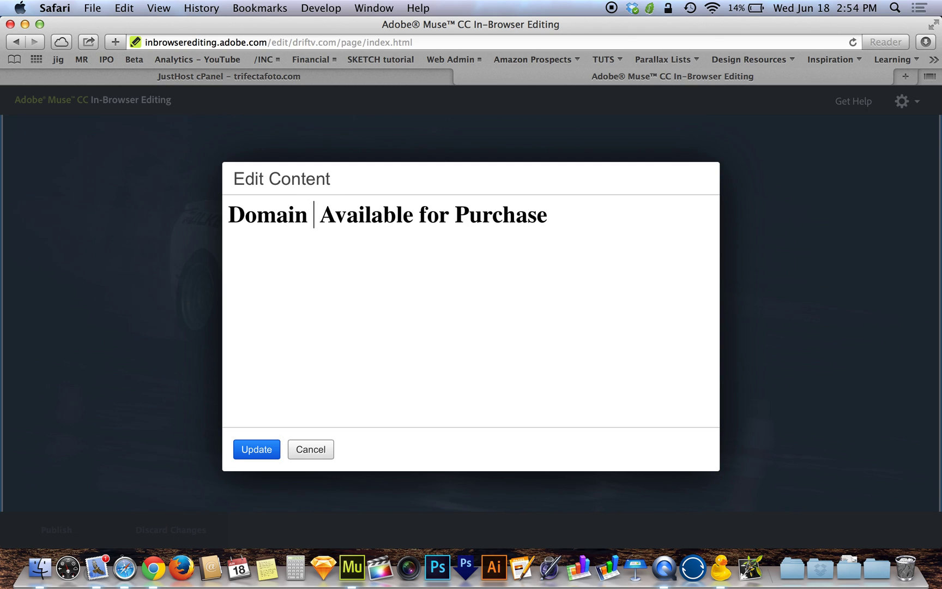
text(Name)
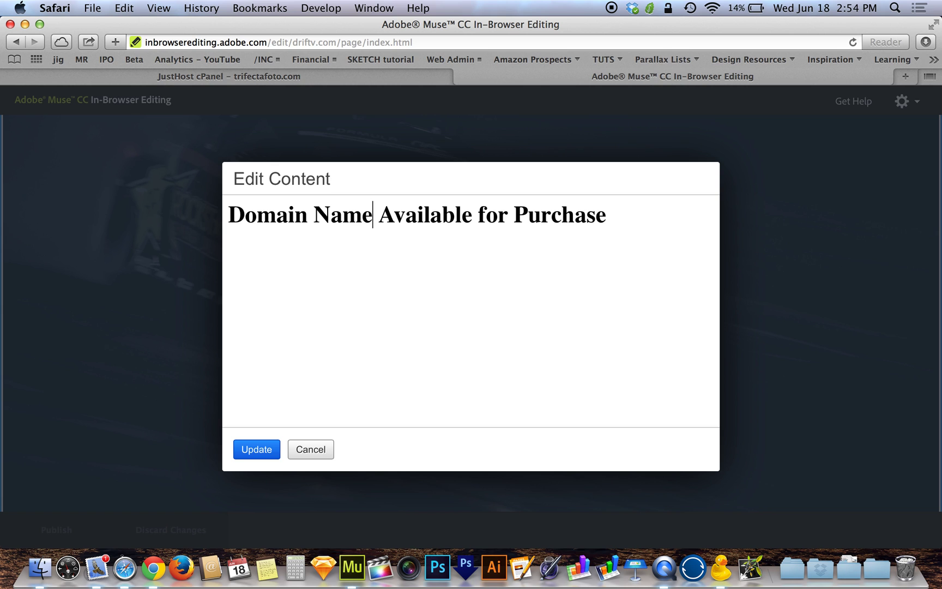
click(259, 455)
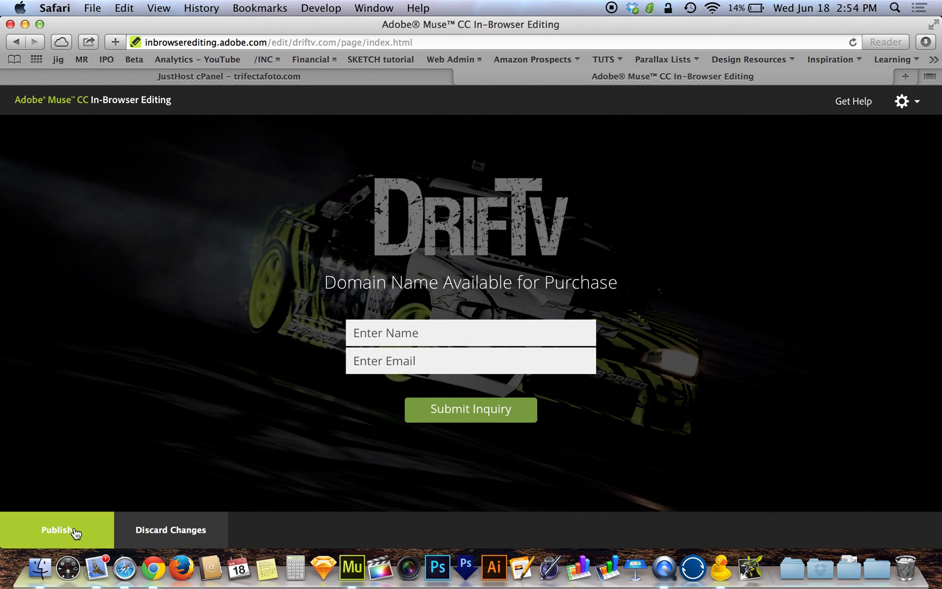
click(76, 532)
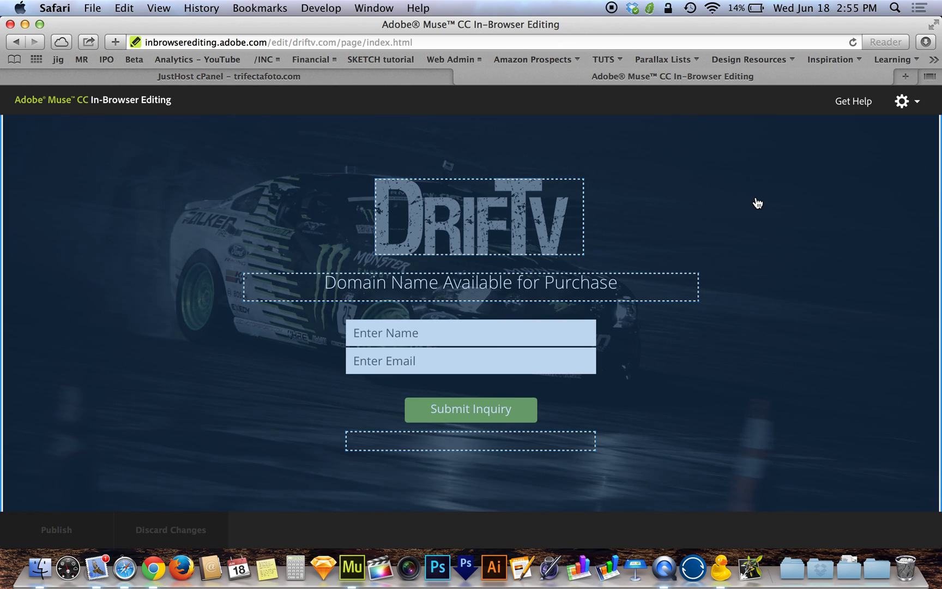
- Load driftv.com in a new tab to verify the live headline, then return to Muse
key(super+t)
text(driftv.com)
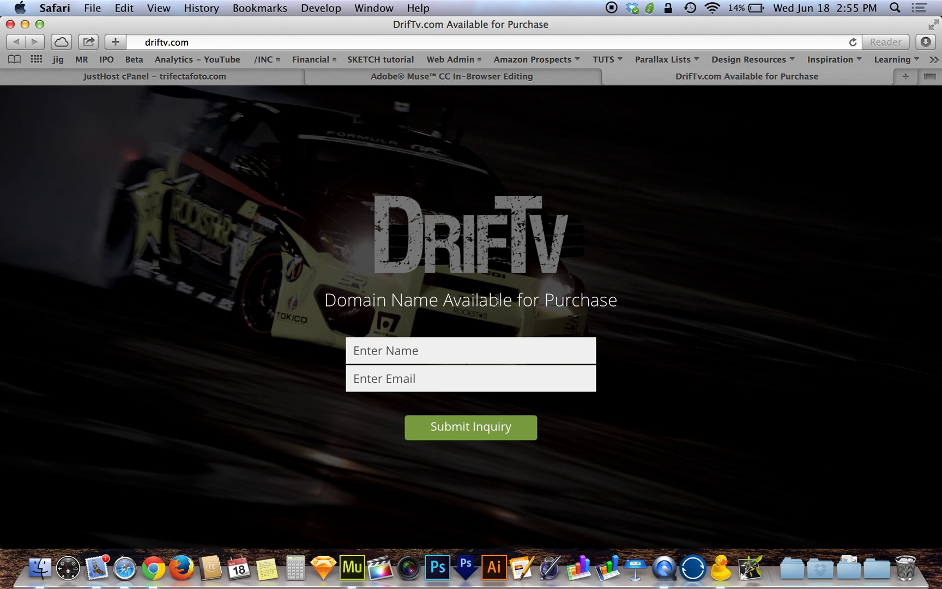
double_click(407, 307)
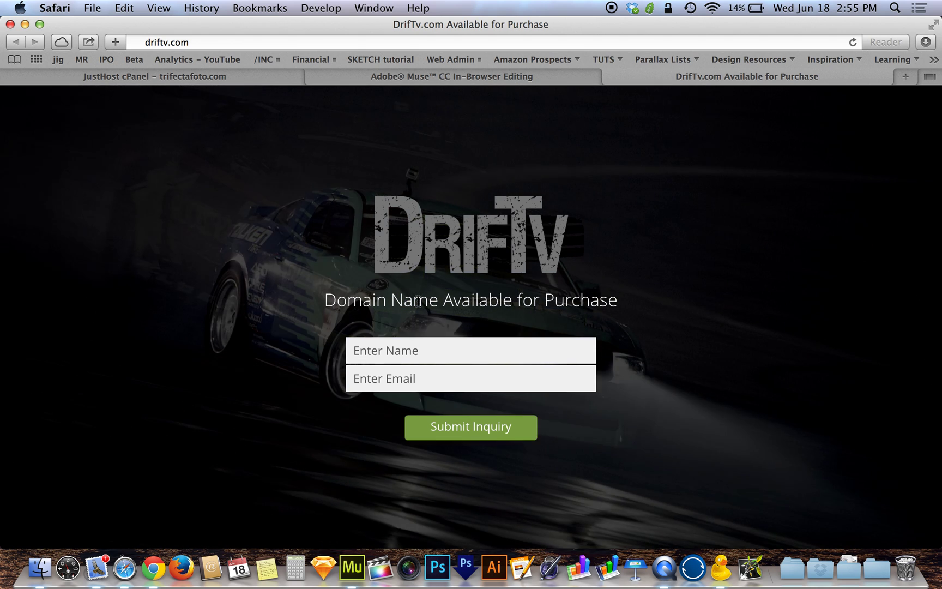
key(super+Tab)
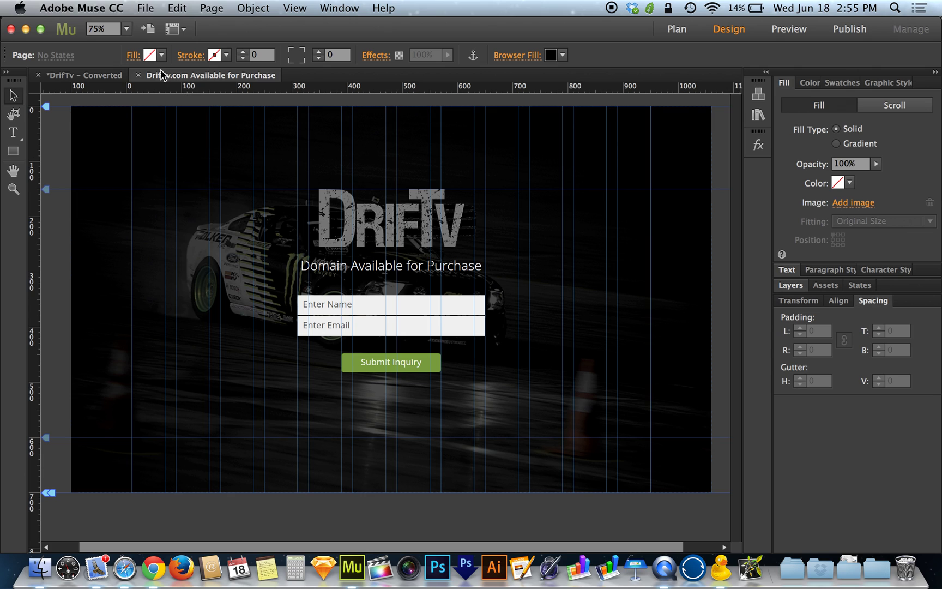
- Start Sync with Web Version and preview the website's headline change on the page
click(146, 7)
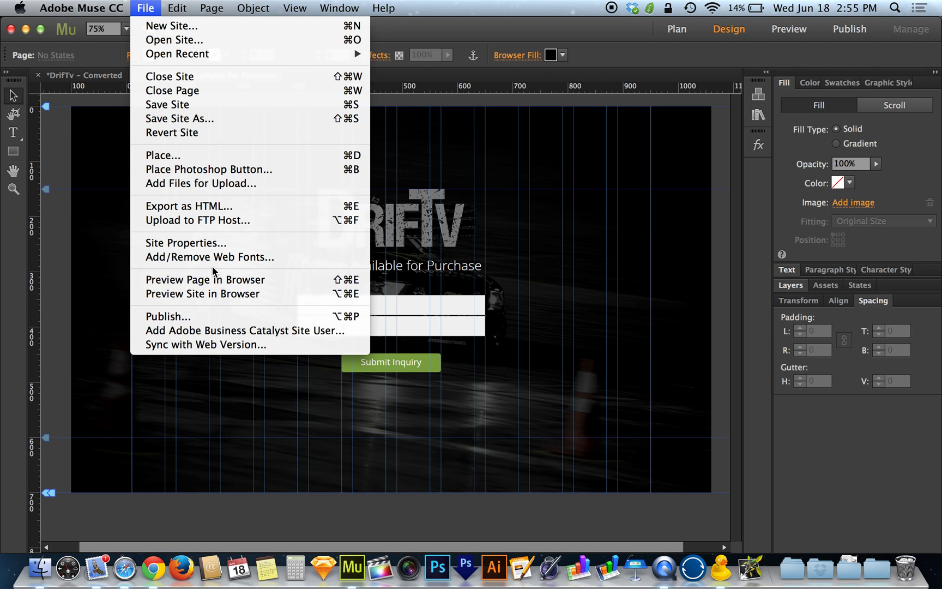
click(250, 352)
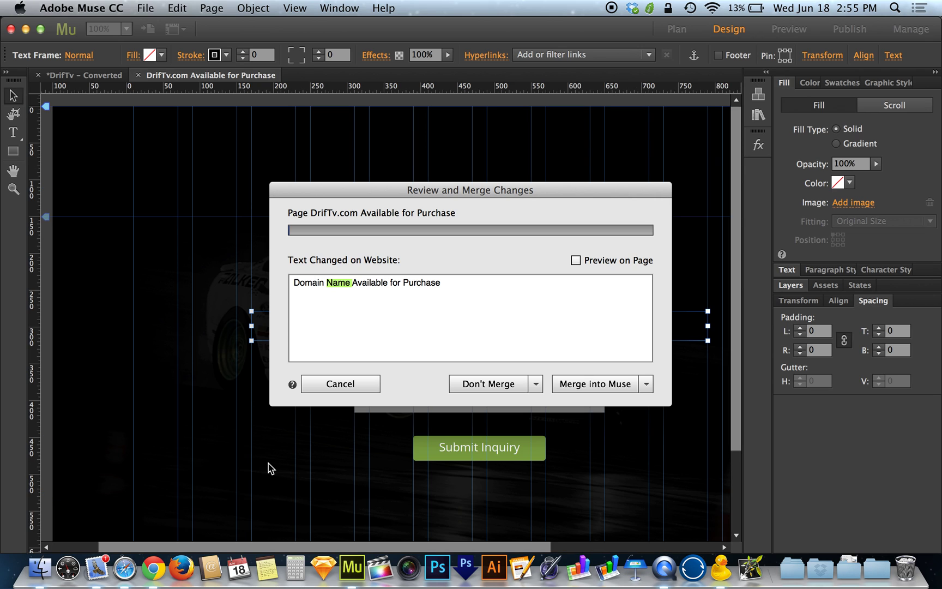
drag(391, 190, 633, 216)
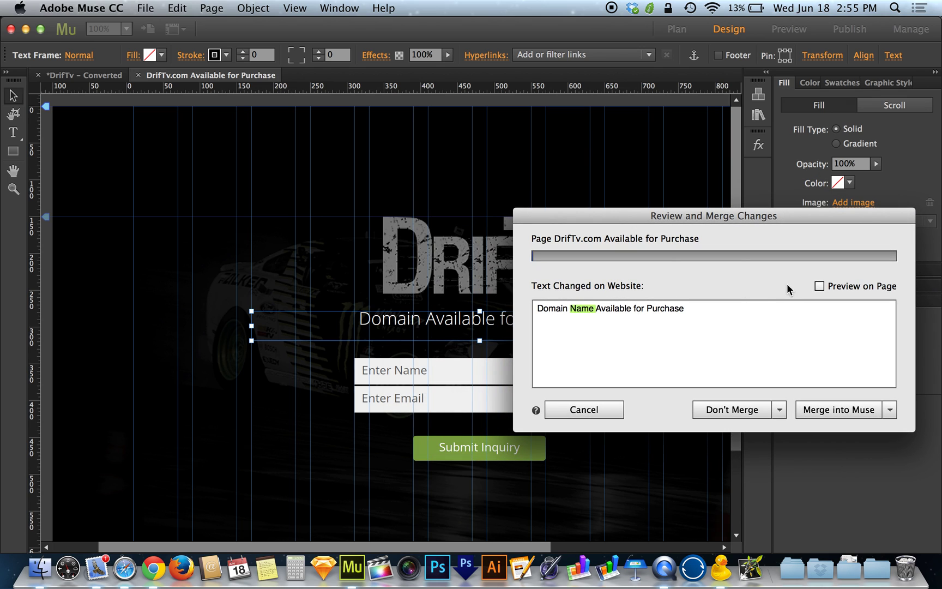
click(819, 286)
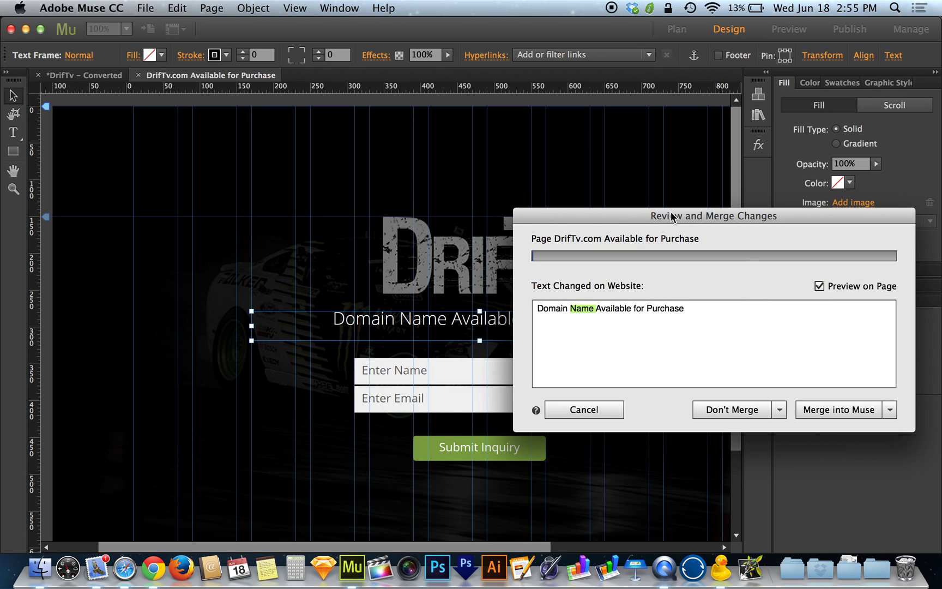
drag(671, 216, 635, 212)
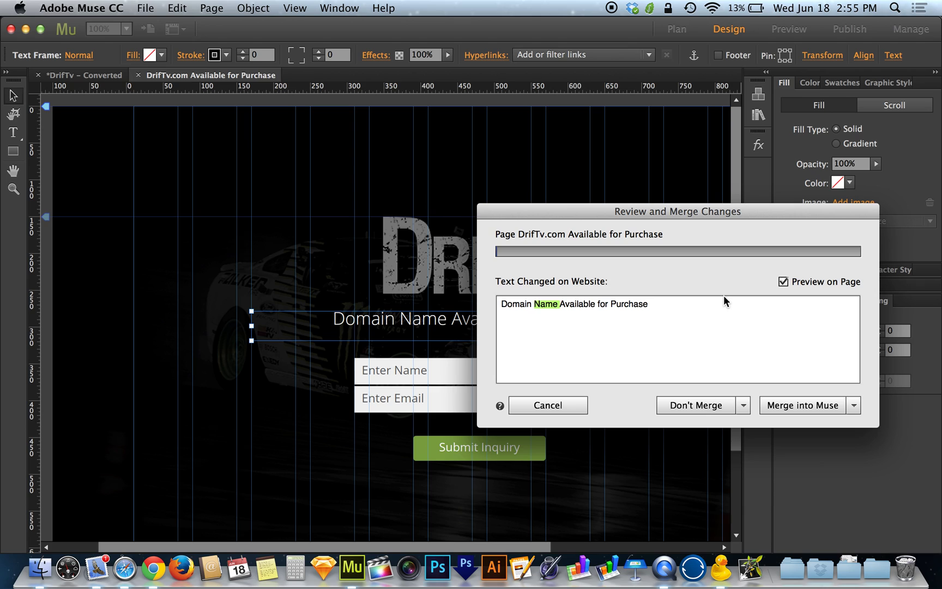
click(785, 282)
drag(727, 204, 741, 233)
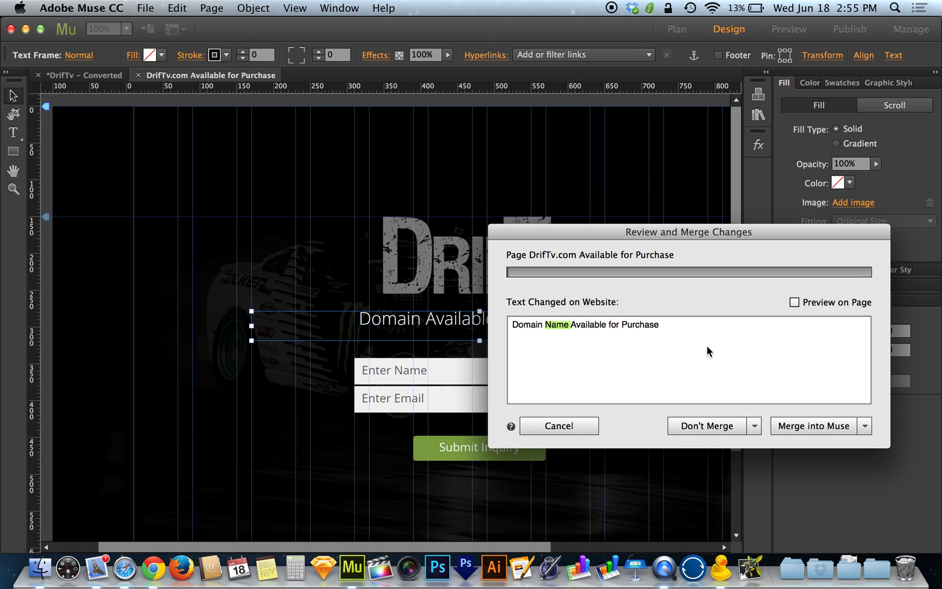
- Review the merge and decline options, then merge the headline change adding 'Name' into Muse
click(842, 428)
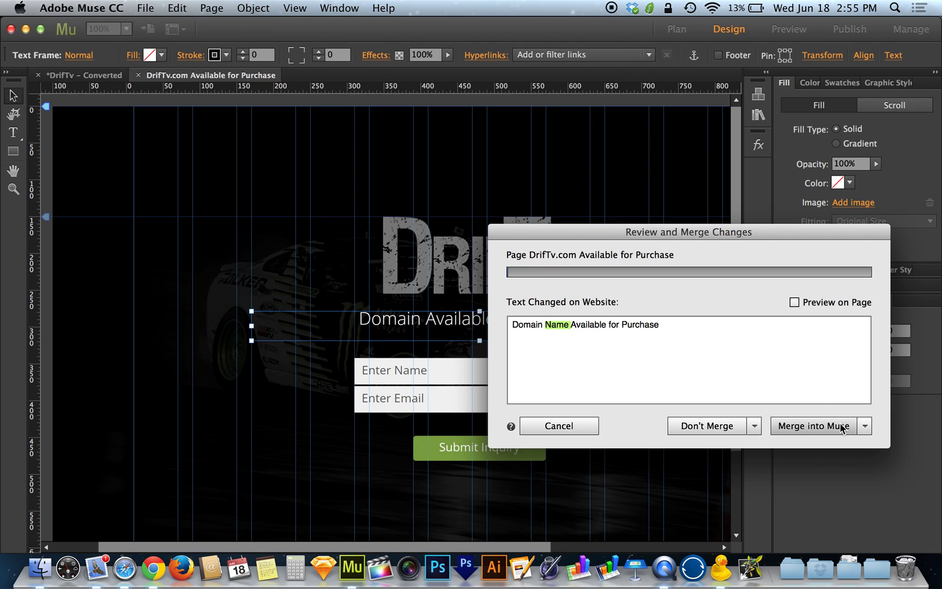
click(864, 427)
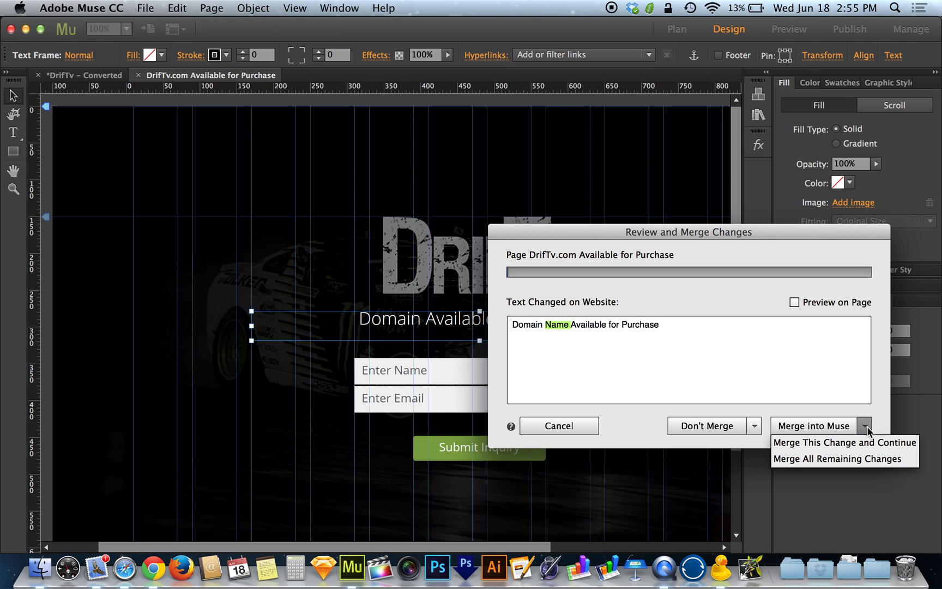
click(867, 431)
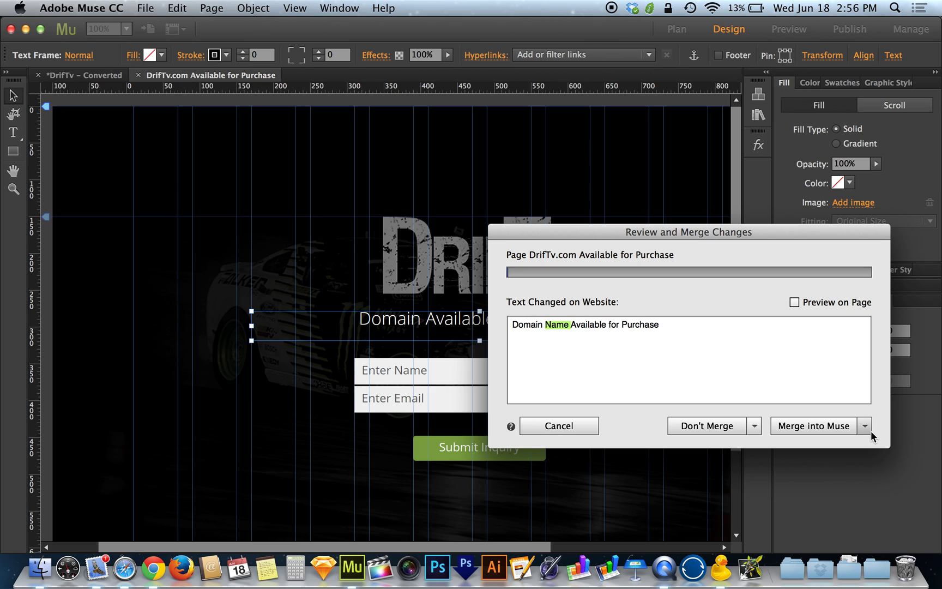
click(754, 427)
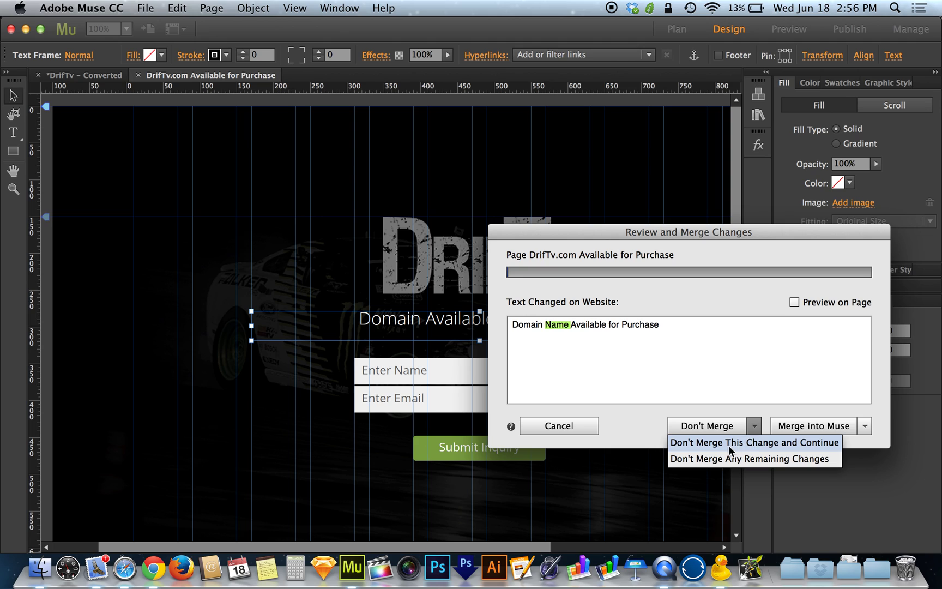
click(754, 429)
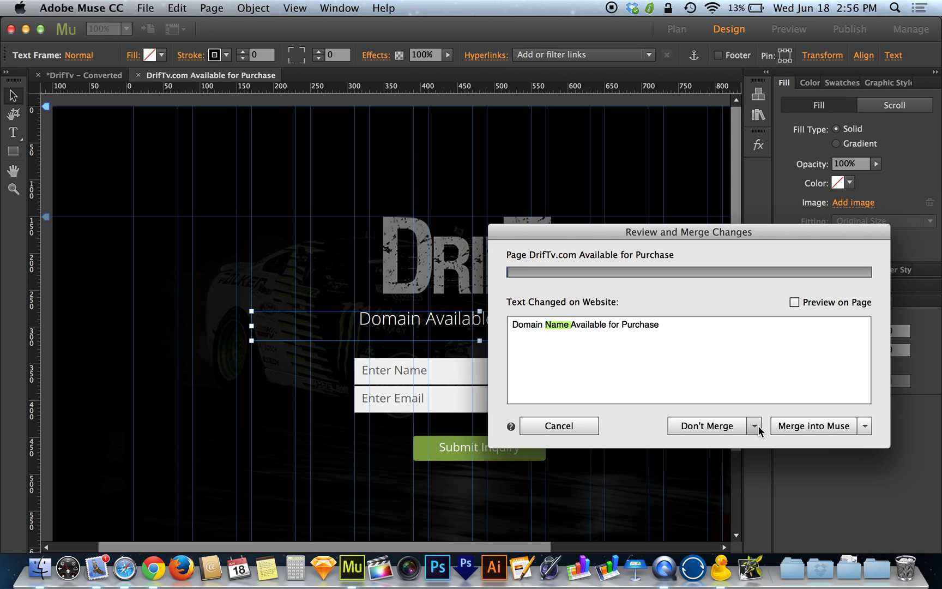
click(828, 427)
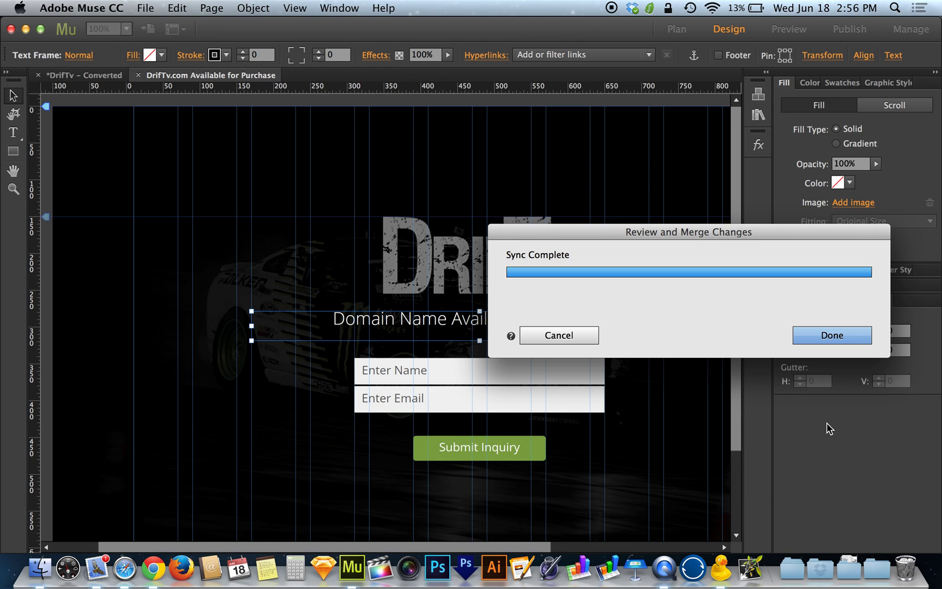
- Finish the sync and scroll the canvas to check the 'Domain Name Available for Purchase' headline
click(828, 340)
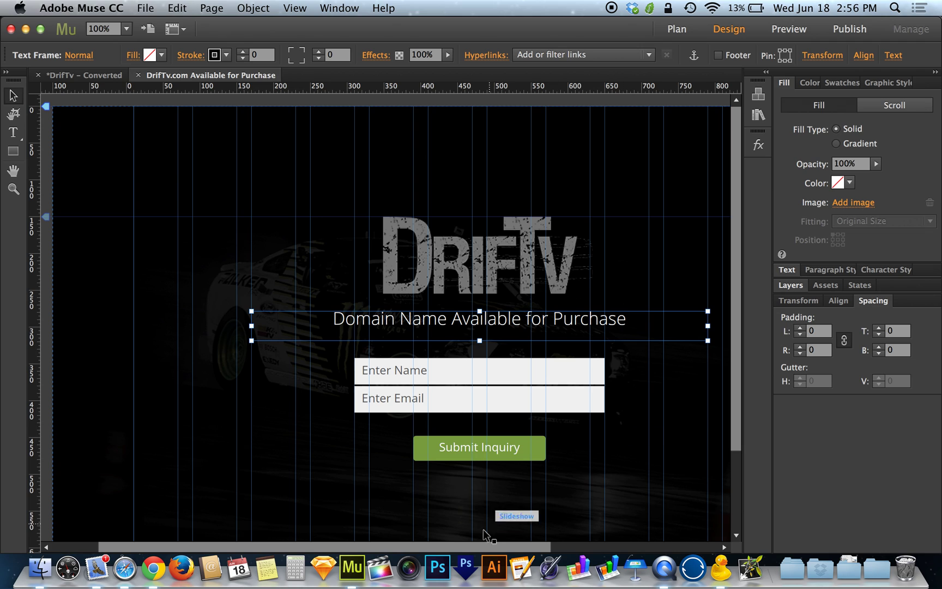
drag(472, 547, 492, 548)
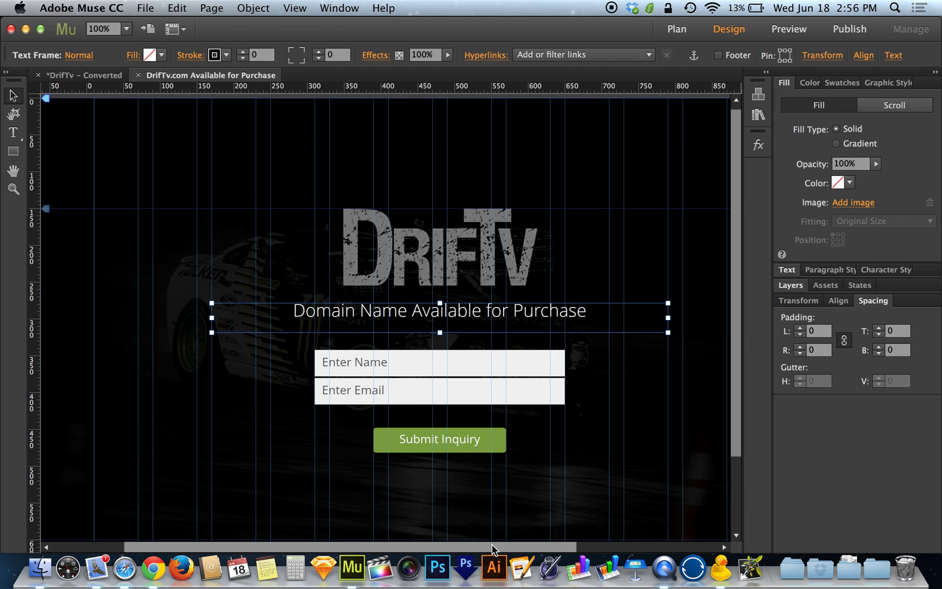
drag(492, 548, 532, 538)
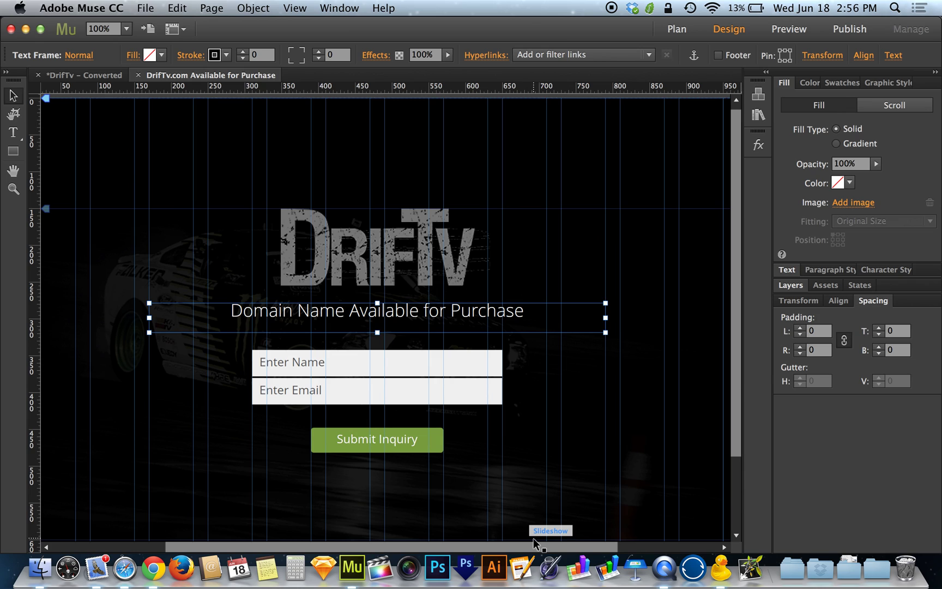